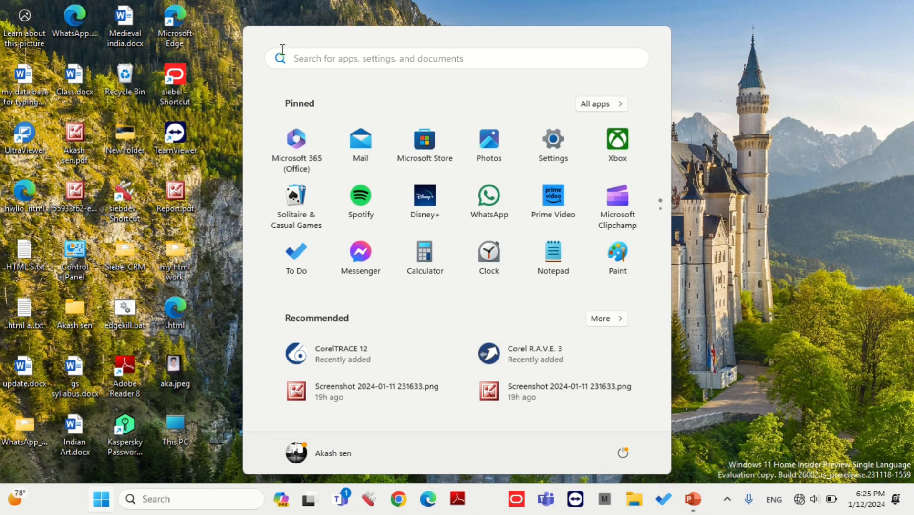
Open Word and create a new blank document
click(304, 59)
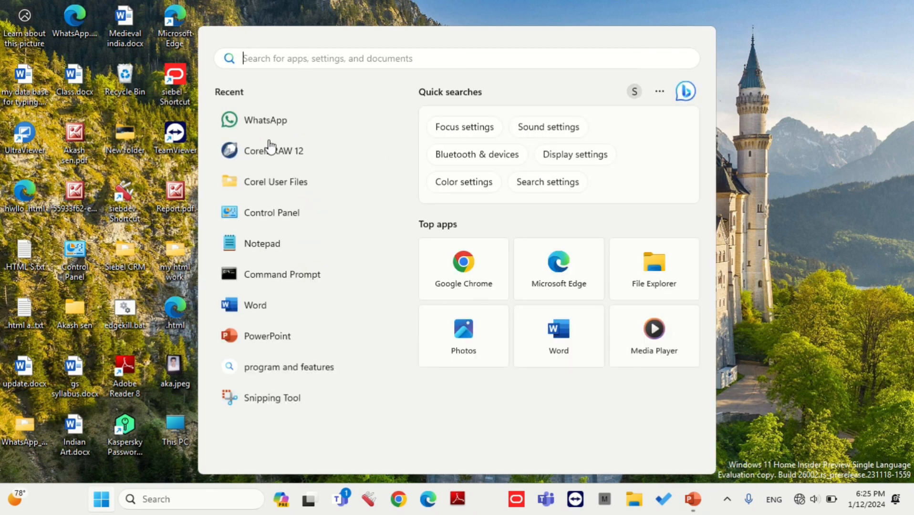
click(274, 302)
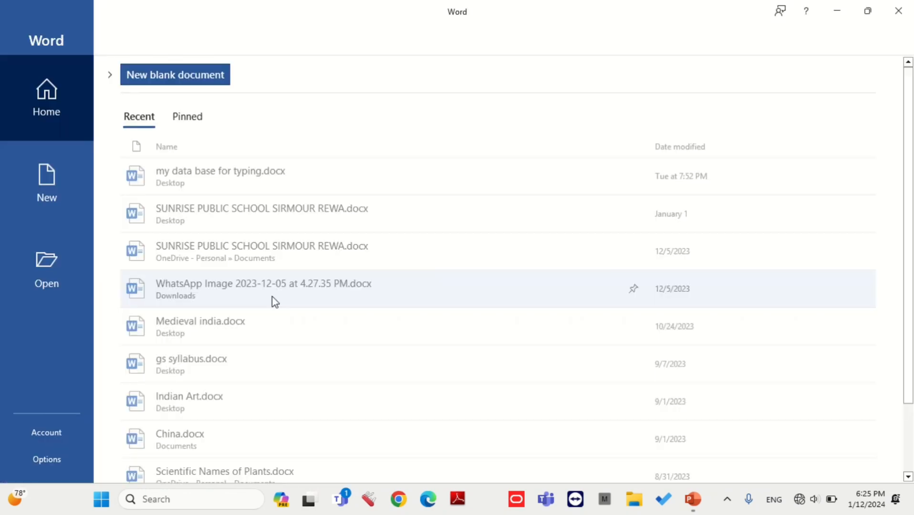
click(173, 75)
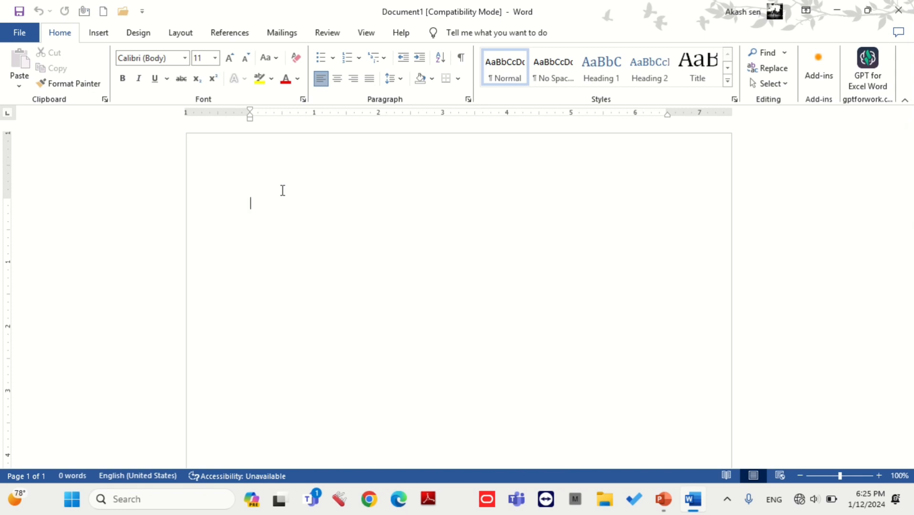
Generate sample paragraphs in the document with the formula =rand()
text(=)
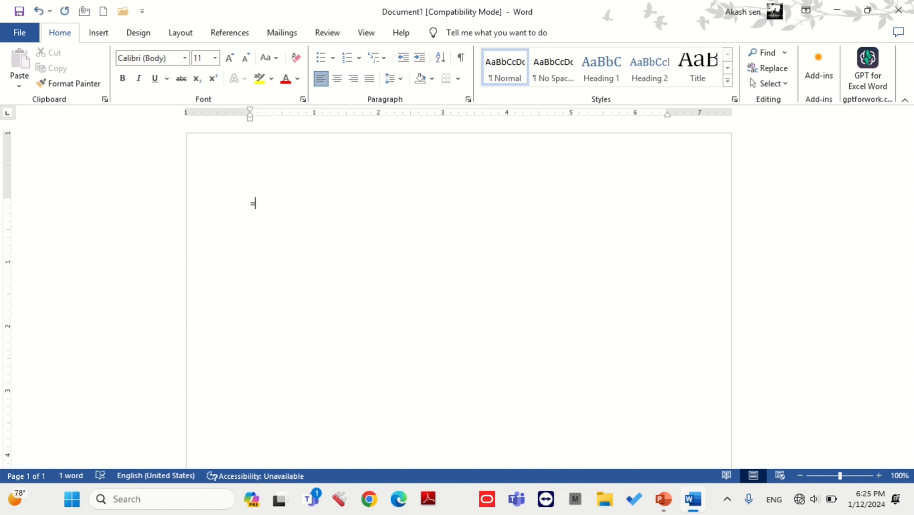
text(rand)
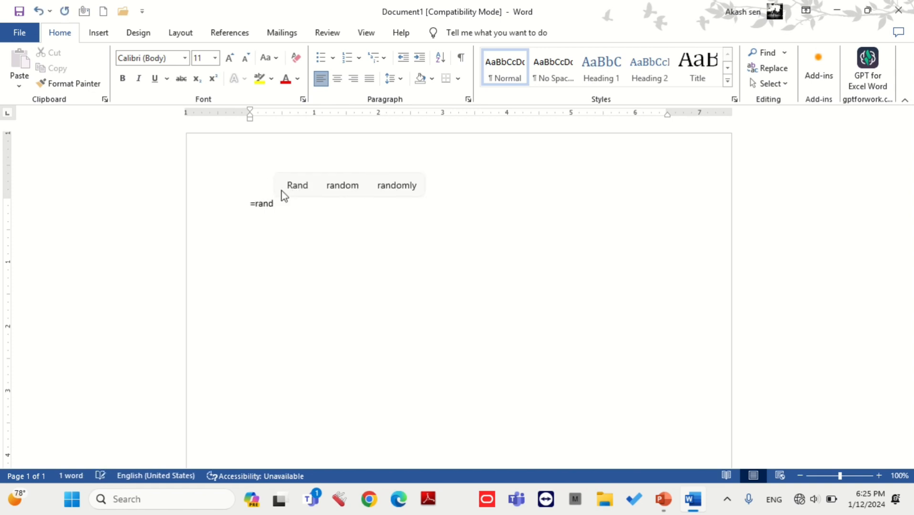
text(())
key(Return)
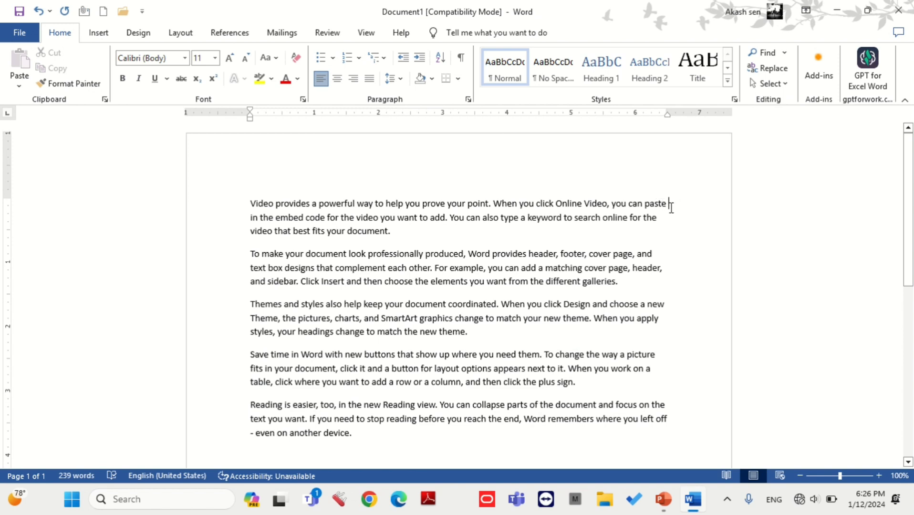
Split the first paragraph into three separate paragraphs, breaking after "you can paste" and after "online for the"
key(Return)
click(661, 227)
key(Return)
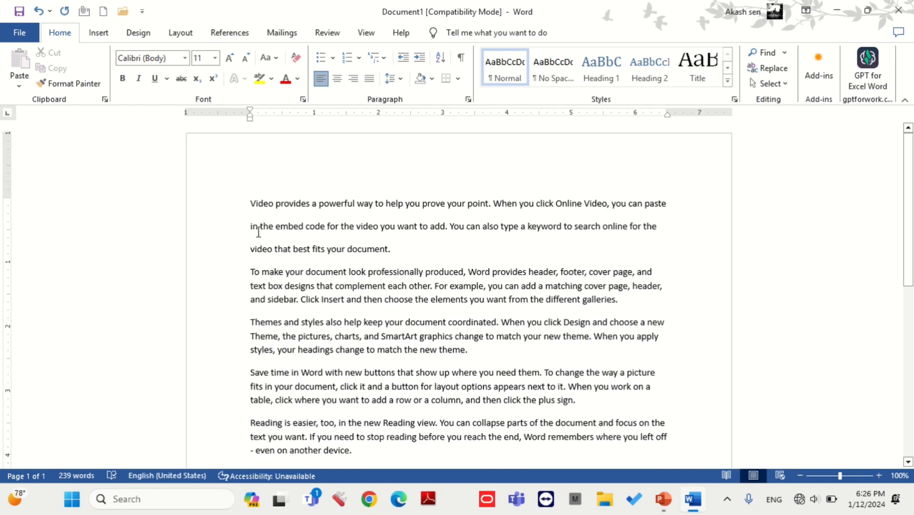
Format the three short paragraphs at the start of the document as a bulleted list with the arrowhead bullet
double_click(260, 204)
drag(279, 219, 417, 255)
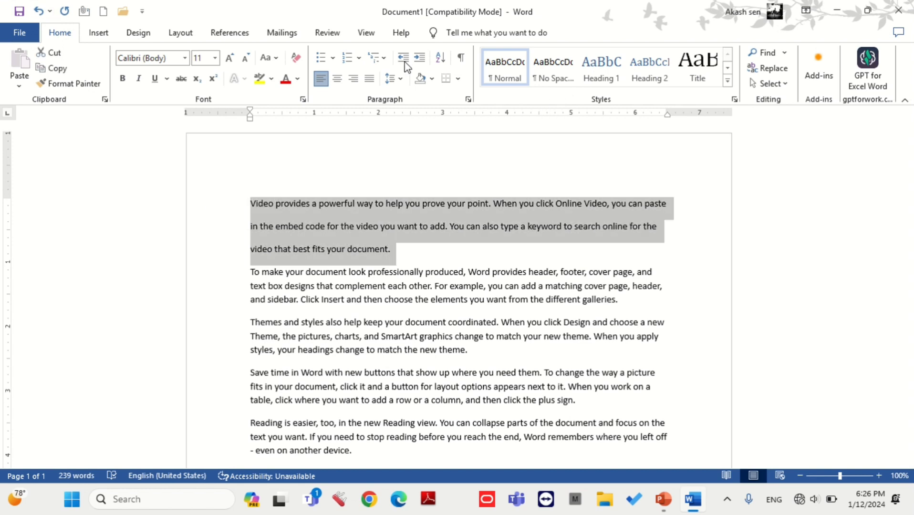
click(333, 58)
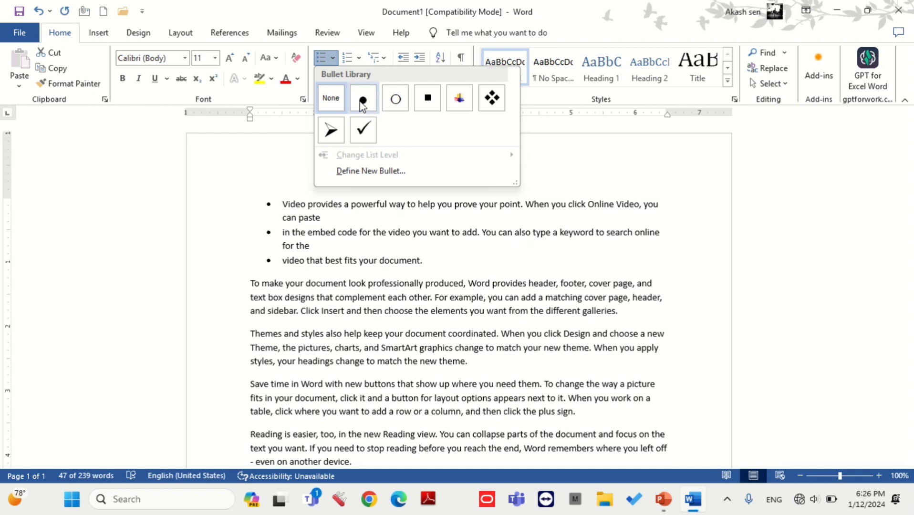
click(330, 130)
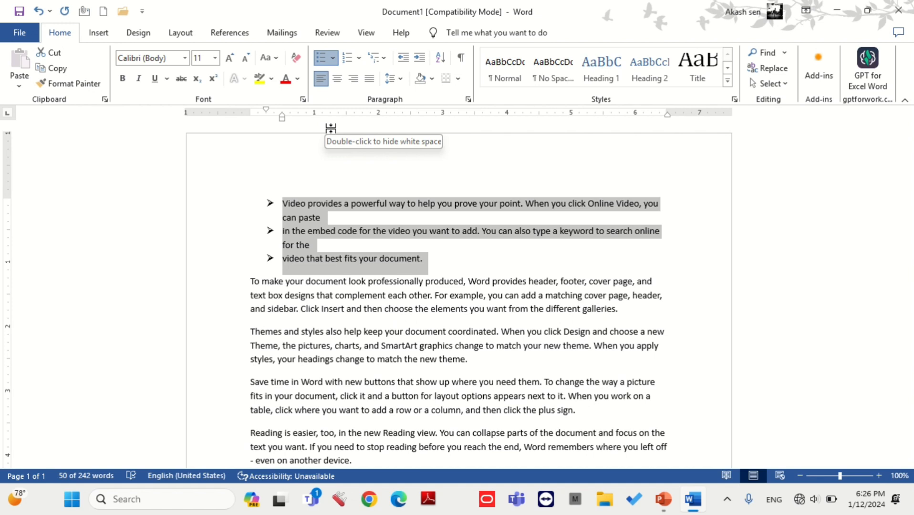
Change the three-item list to I, II, III Roman numbering and add the unnumbered line "Desktop computer" below it
click(360, 58)
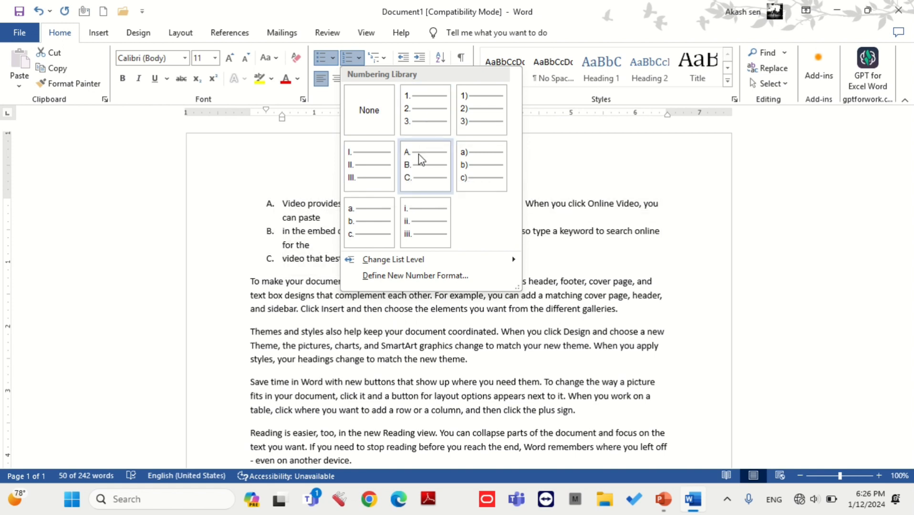
click(352, 176)
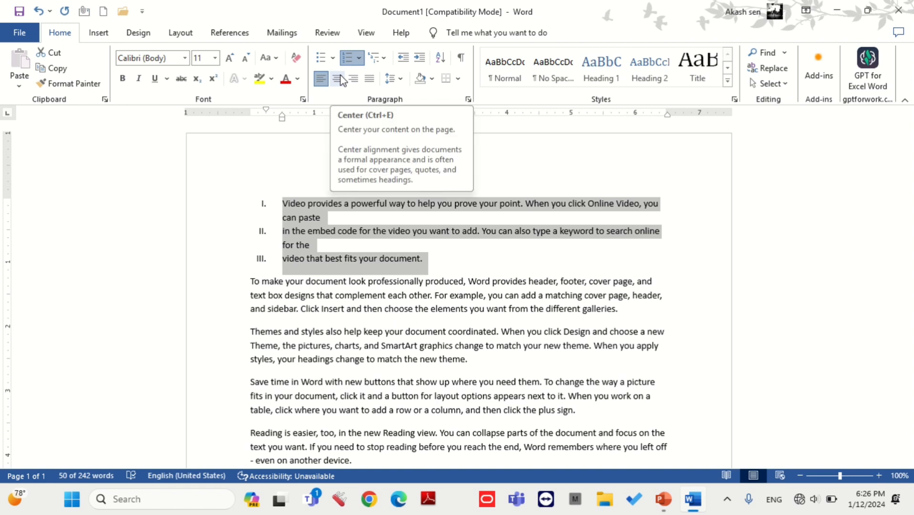
click(434, 266)
key(Return)
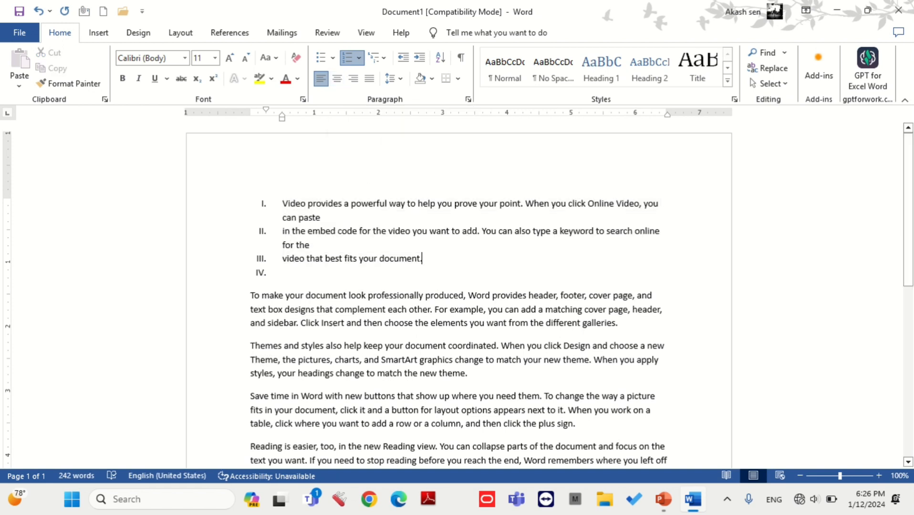
key(Return)
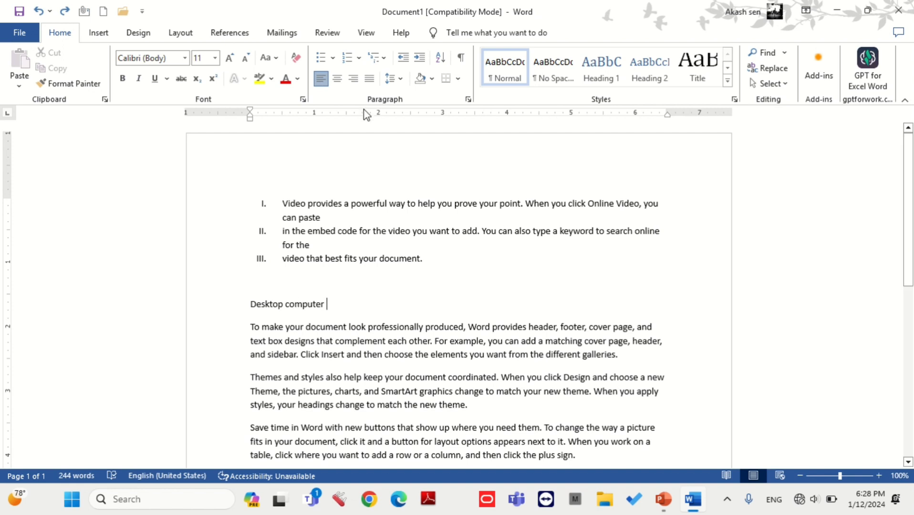
Apply 1, 2, 3 numbering to the "Desktop computer" line
click(384, 59)
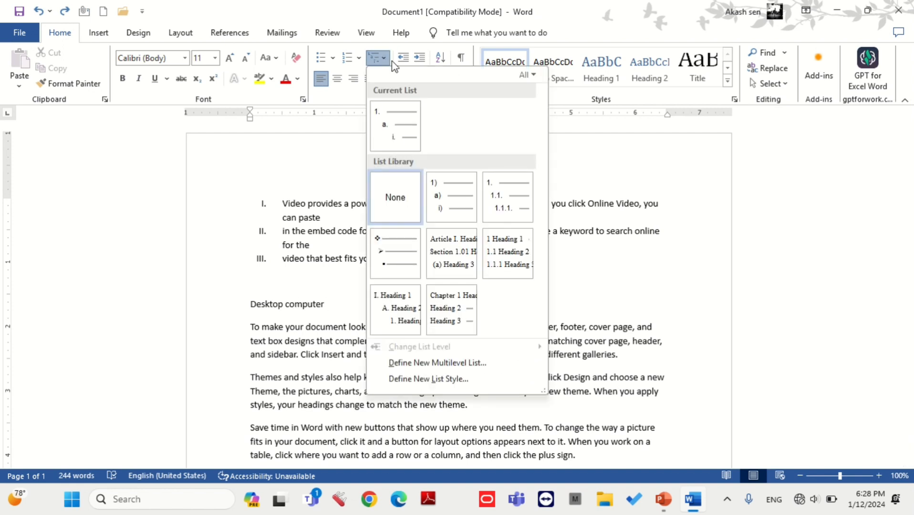
click(290, 270)
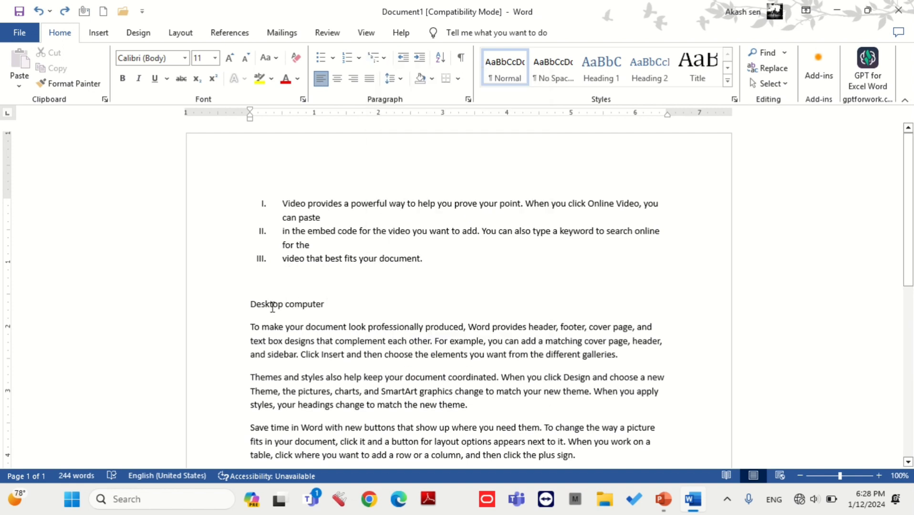
click(246, 306)
click(359, 58)
click(373, 102)
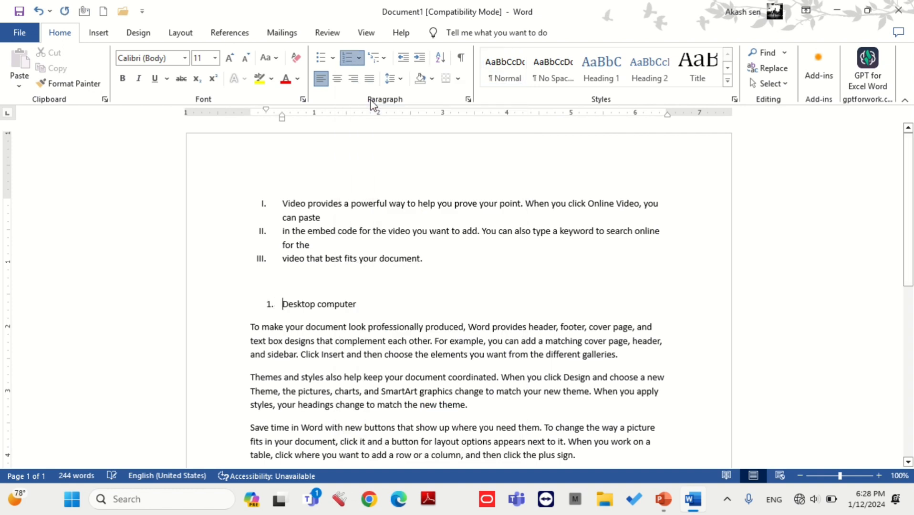
Add a second numbered item reading "sjsdf" below "Desktop computer"
click(375, 307)
key(Return)
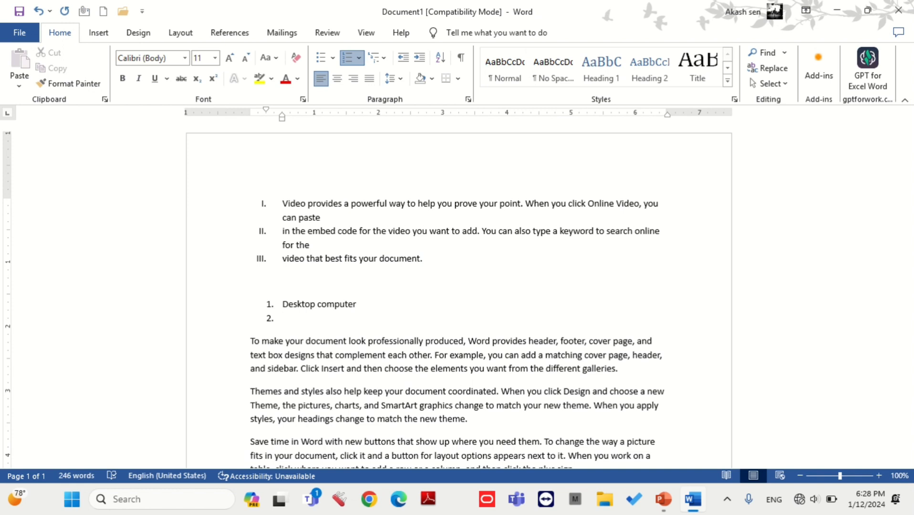
text(sjsdf)
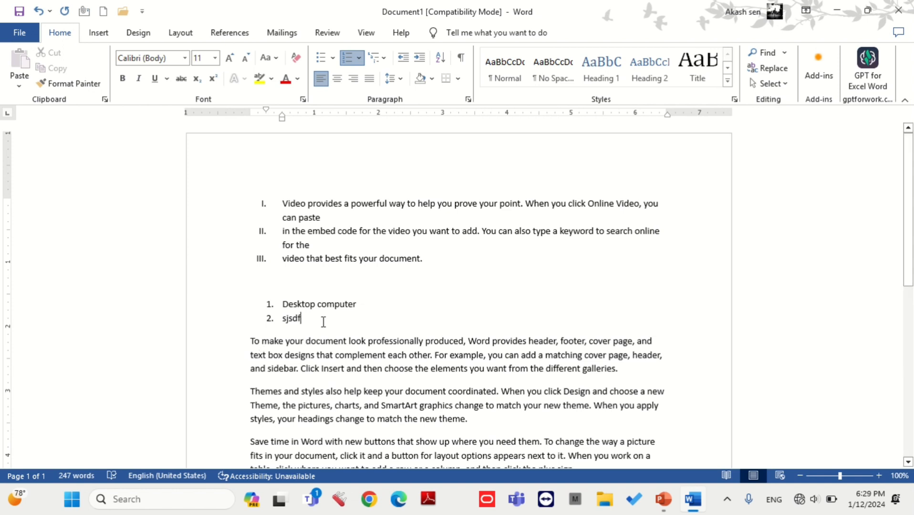
Apply the 1, a, i multilevel list format to the "sjsdf" item and demote it to sublevel a
drag(307, 319, 269, 323)
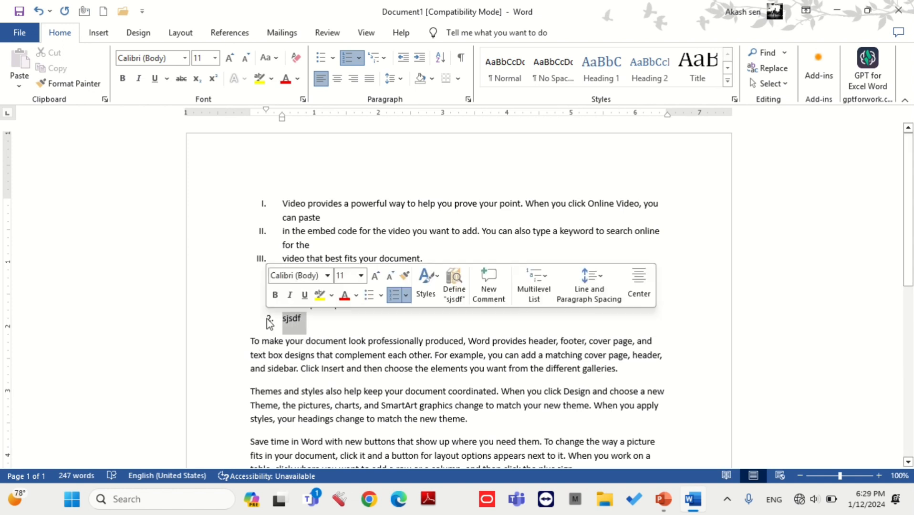
click(385, 57)
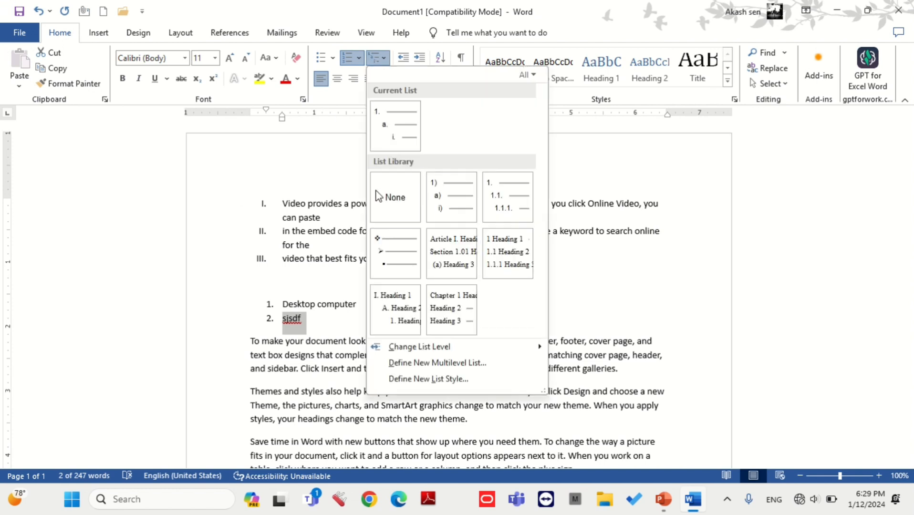
click(396, 127)
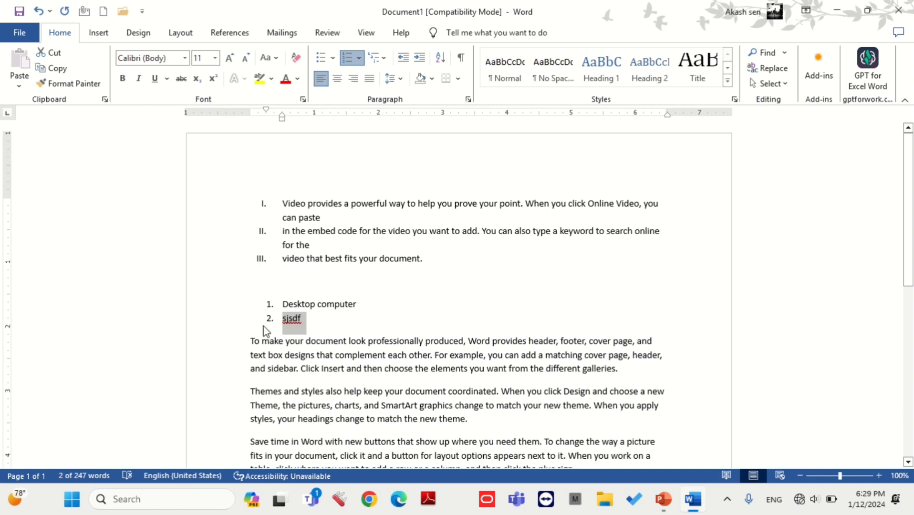
click(289, 328)
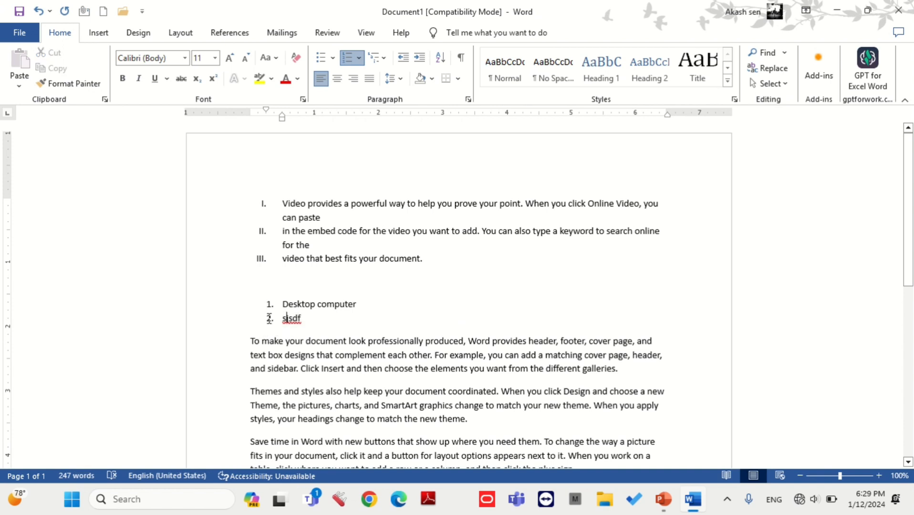
click(271, 319)
key(Tab)
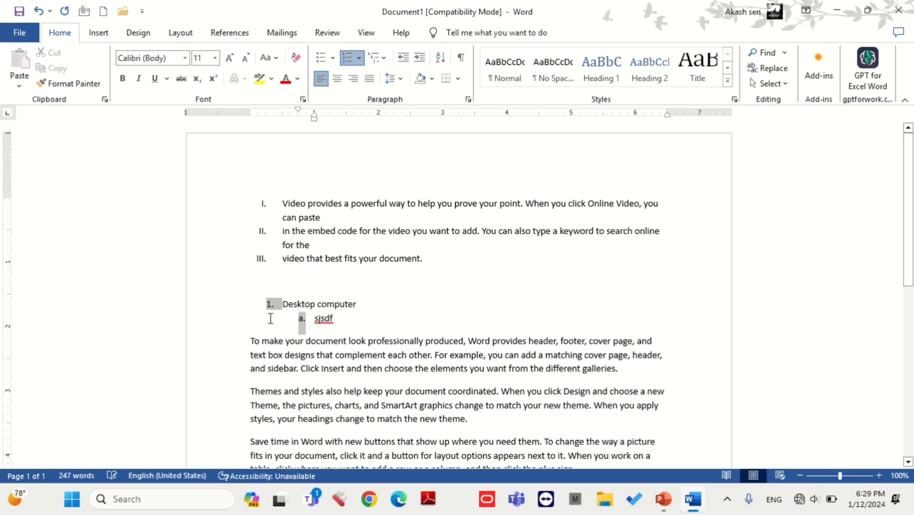
Delete the "sjsdf" text and remove its list numbering
click(320, 318)
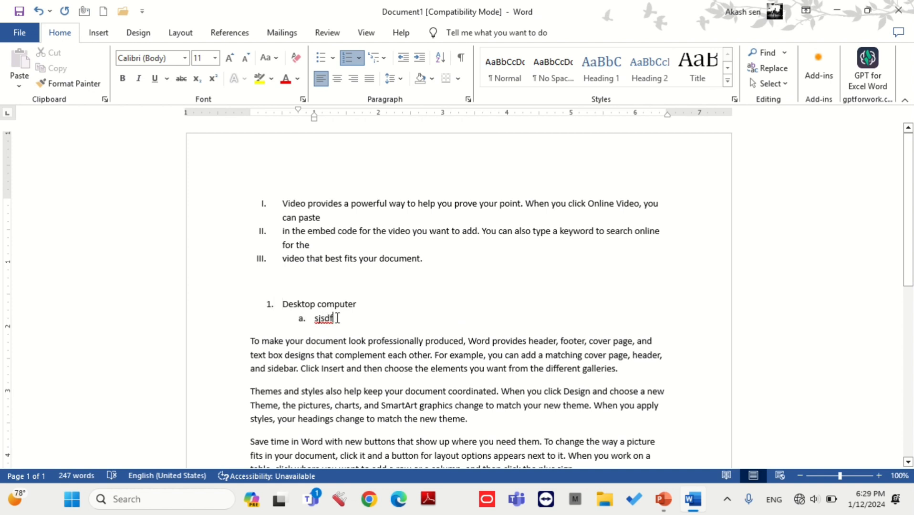
key(BackSpace)
key(BackSpace)
key(BackSpace)
key(BackSpace)
key(BackSpace)
key(BackSpace)
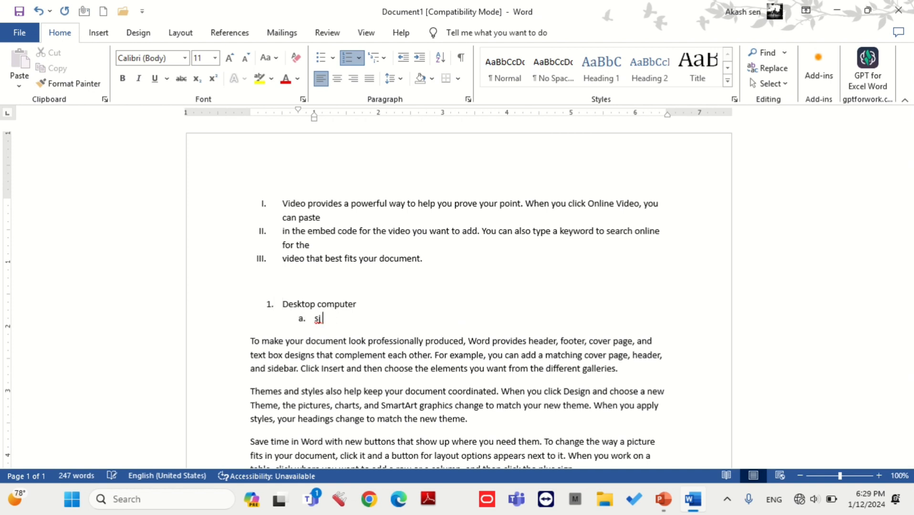
key(BackSpace)
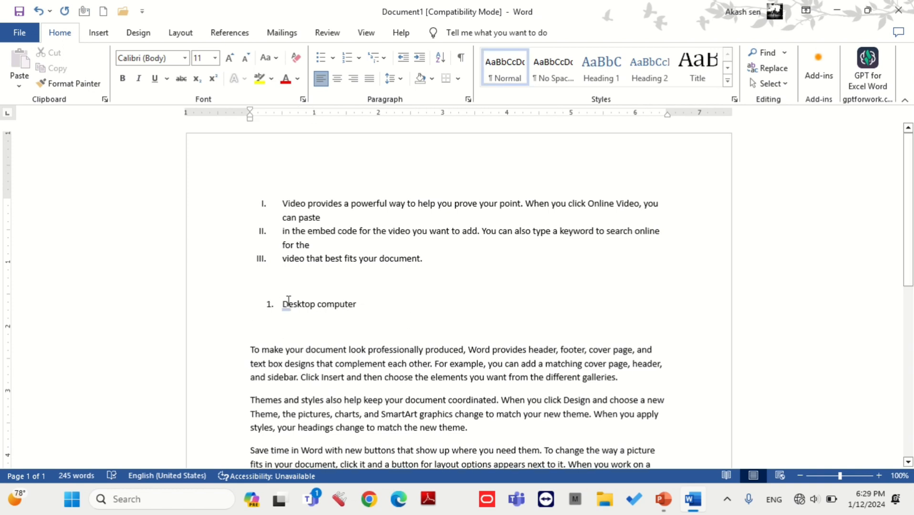
Add an empty second item directly below "Desktop computer" and apply the 1, a, i multilevel list format to the list
click(378, 308)
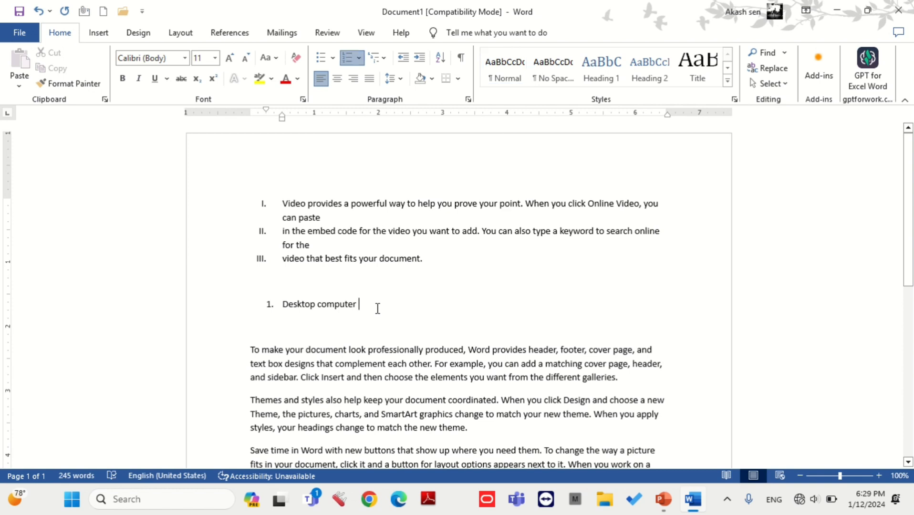
key(Return)
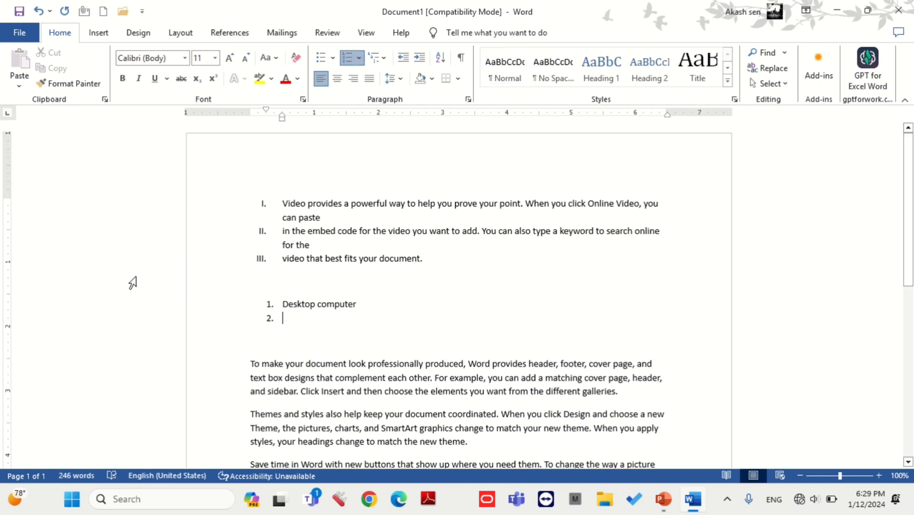
double_click(293, 305)
click(277, 319)
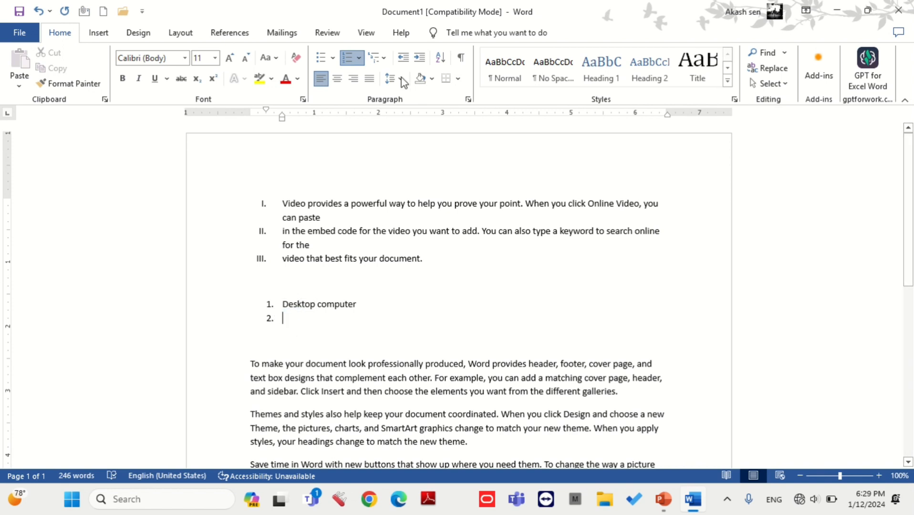
click(383, 58)
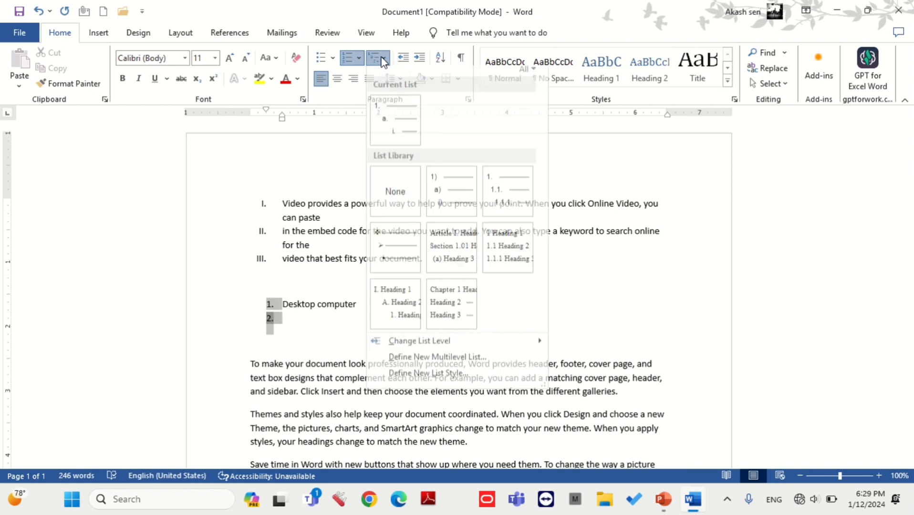
click(396, 138)
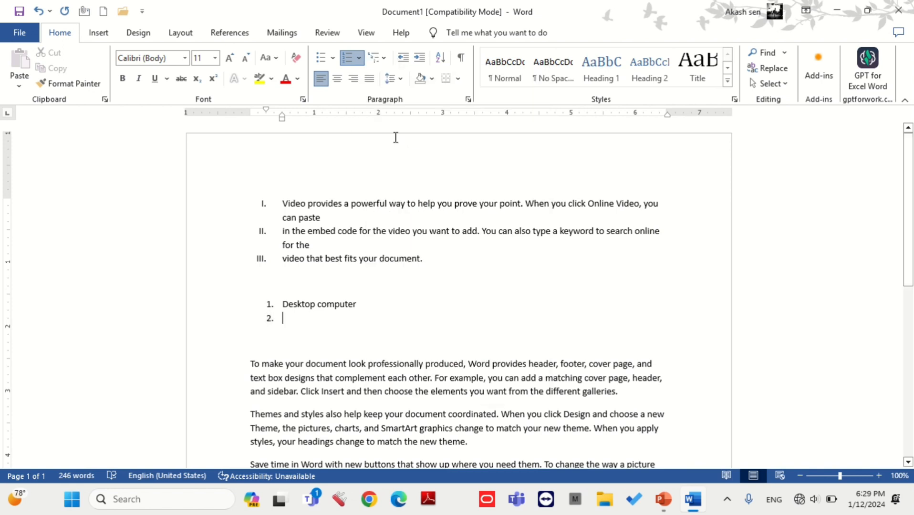
Demote the empty item under "Desktop computer" to sublevel a and reapply the 1, a, i multilevel format
key(Tab)
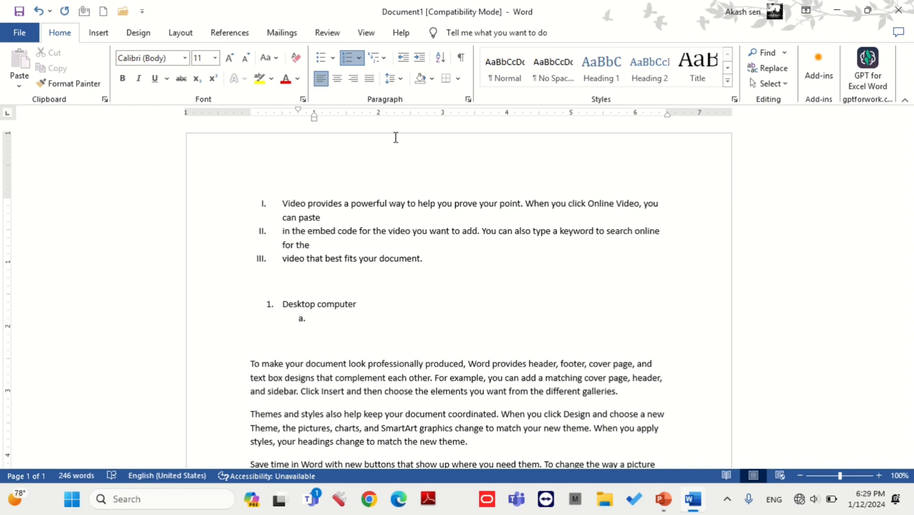
click(385, 58)
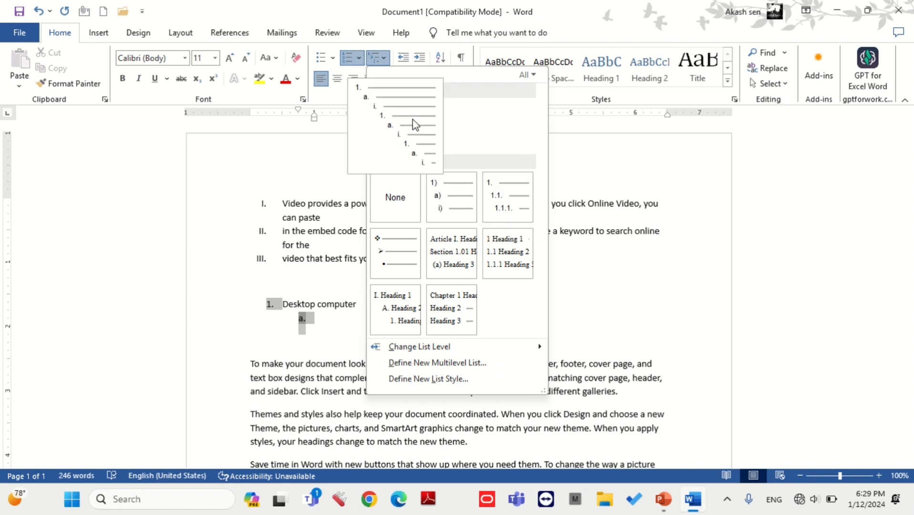
click(414, 125)
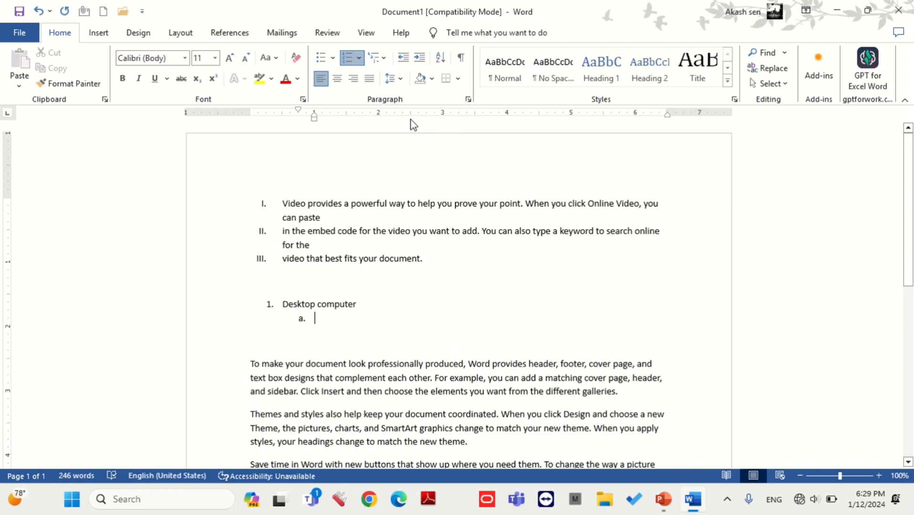
Enter "Keyboard" as sublevel item a under "Desktop computer" and add an empty item b below it
text(keyboard)
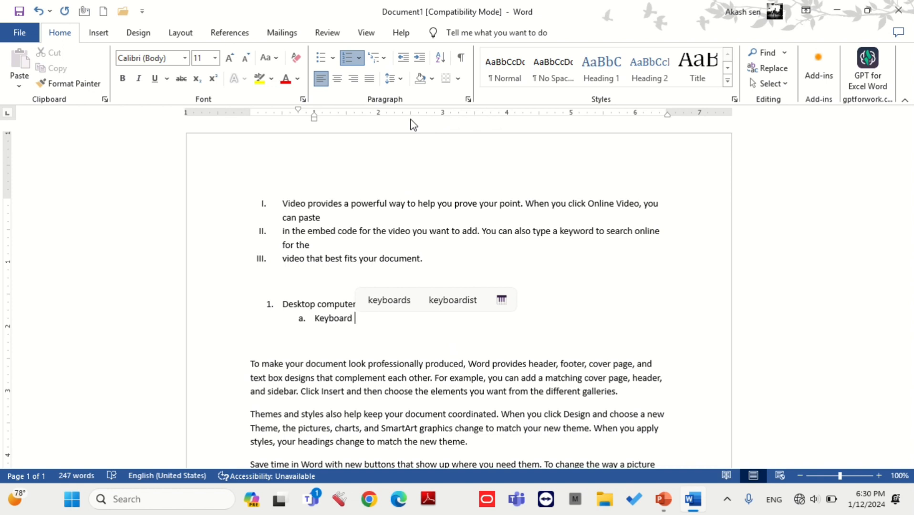
key(Return)
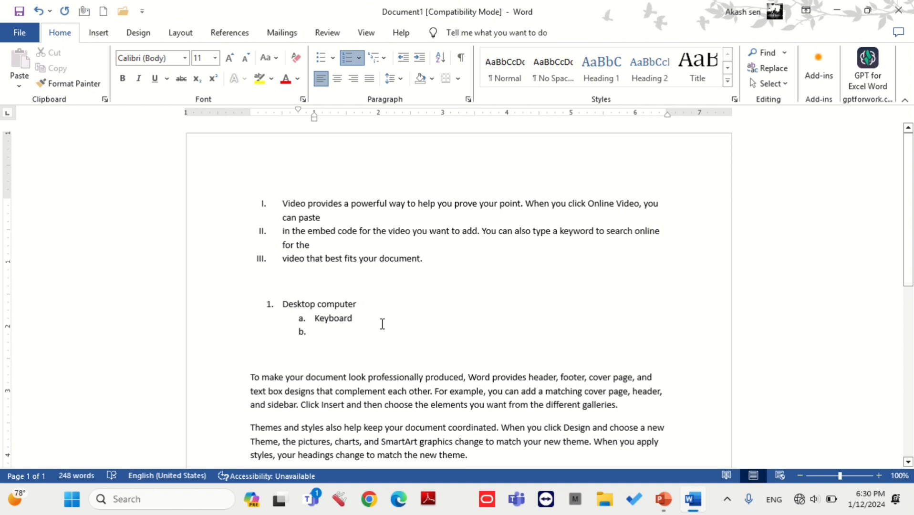
click(361, 305)
click(355, 318)
click(306, 334)
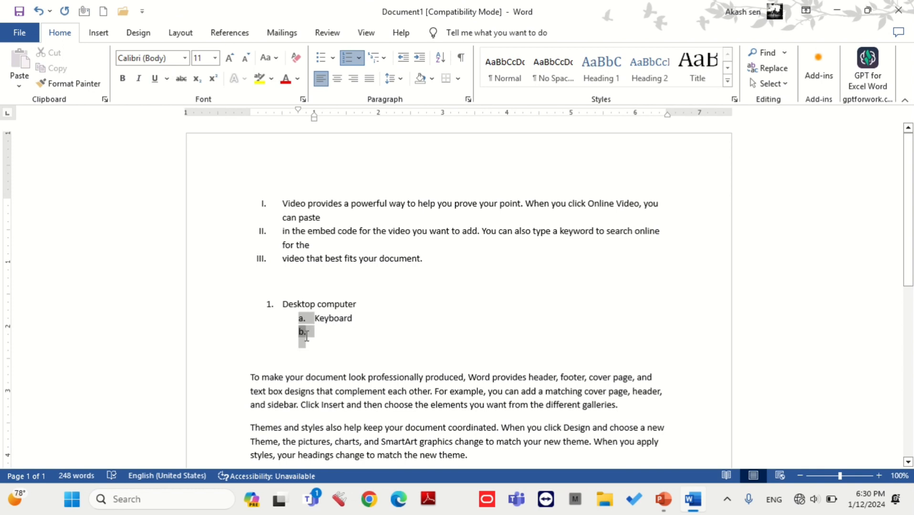
click(311, 335)
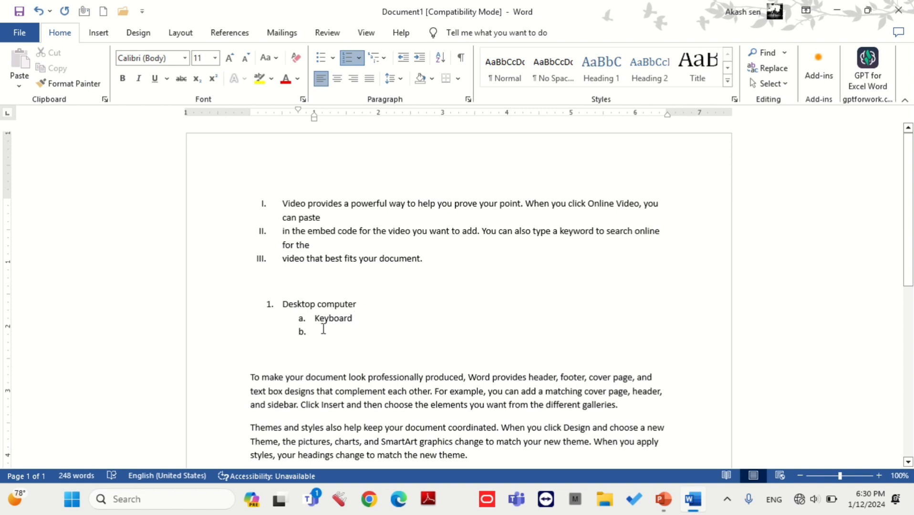
Demote the empty item below "Keyboard" to sublevel i, enter "Machine" and add an empty item ii
key(Tab)
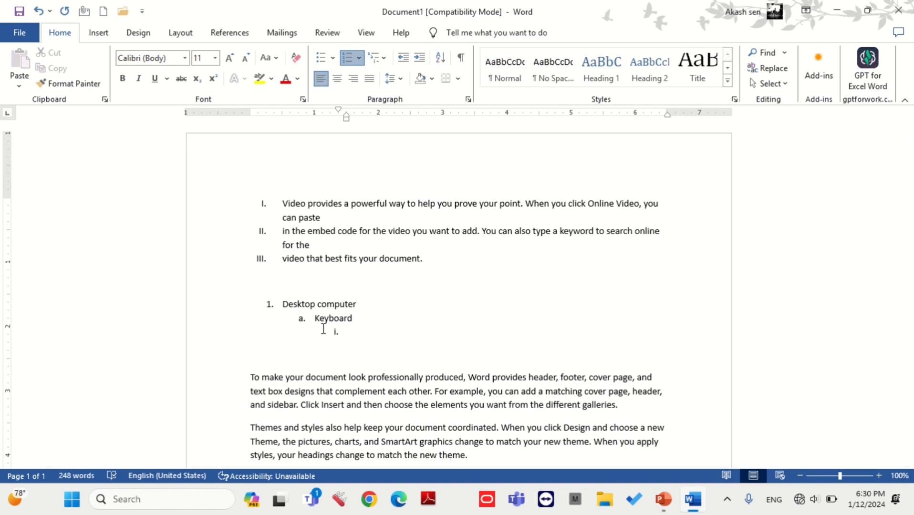
text(mach)
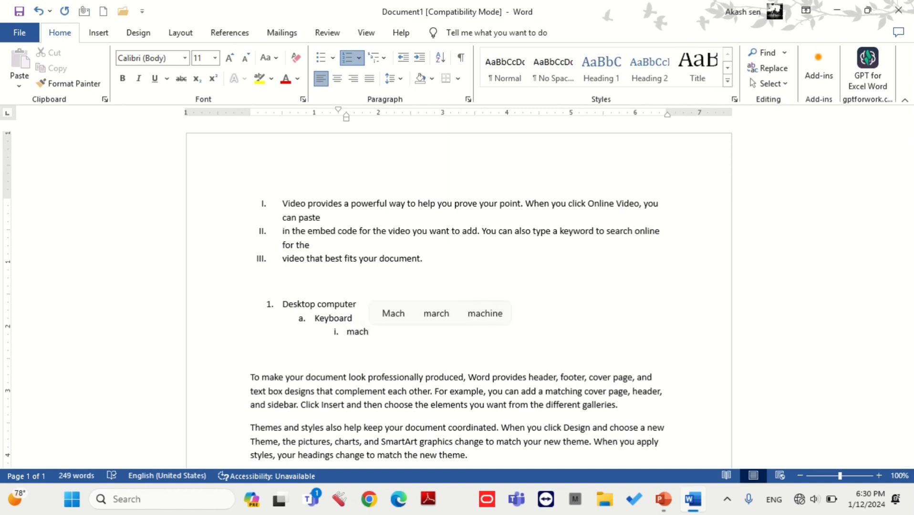
click(485, 314)
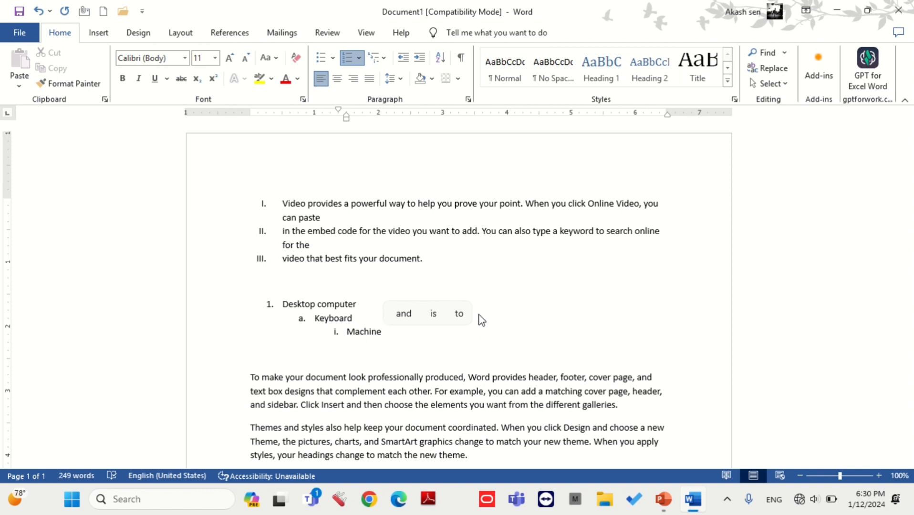
key(Return)
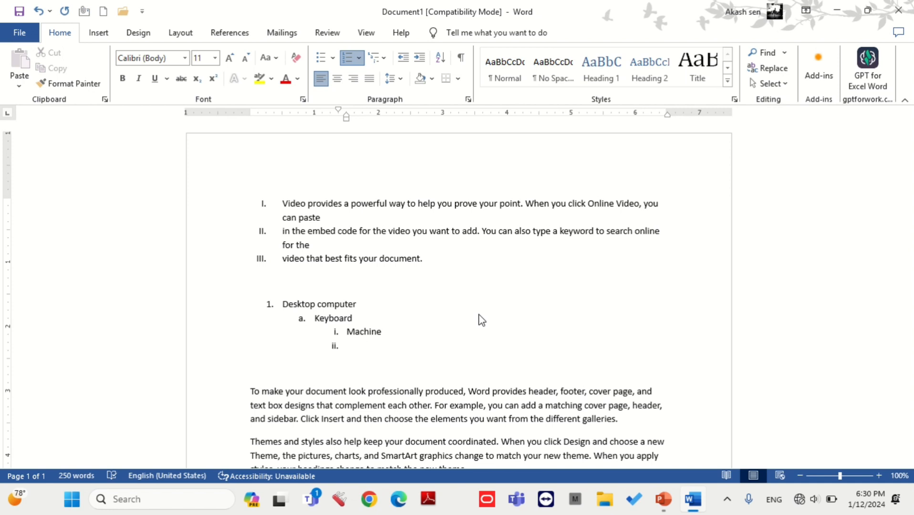
Delete the "Machine" and "Keyboard" items and return the empty line below "Desktop computer" to the top list level
key(Tab)
key(Tab)
key(ctrl+z)
key(BackSpace)
key(BackSpace)
key(BackSpace)
key(BackSpace)
key(BackSpace)
key(BackSpace)
key(BackSpace)
key(BackSpace)
key(BackSpace)
key(BackSpace)
key(BackSpace)
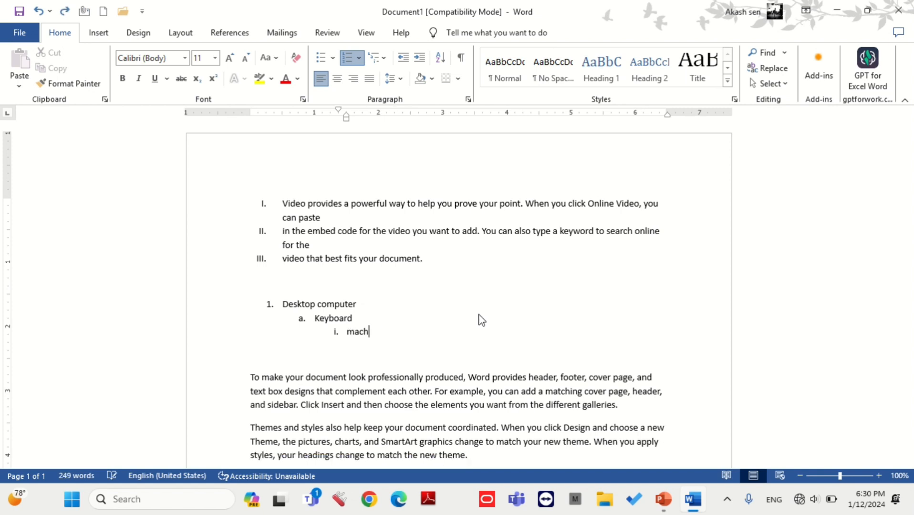
key(BackSpace)
key(BackSpace)
key(BackSpace)
key(BackSpace)
key(BackSpace)
key(BackSpace)
key(BackSpace)
key(BackSpace)
key(BackSpace)
key(BackSpace)
key(BackSpace)
key(BackSpace)
key(BackSpace)
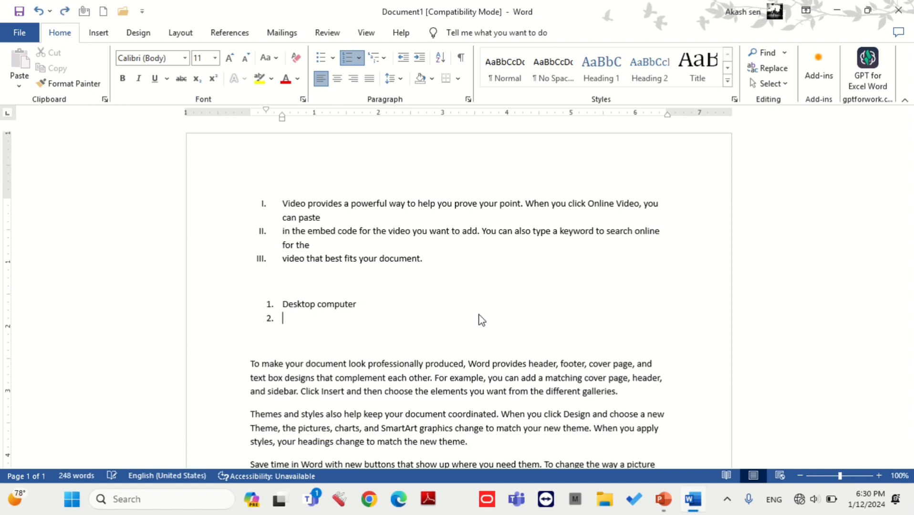
Add a sublevel a item with the sample text "sjs" under "Desktop computer"
key(Return)
key(Tab)
text(sjsd)
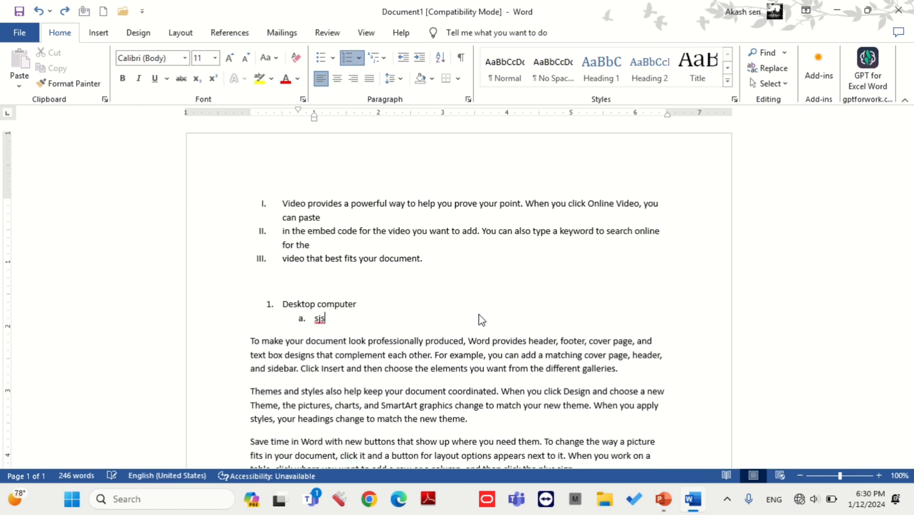
Delete the whole "Desktop computer" list, including its sublevel item
click(269, 297)
drag(281, 305, 367, 316)
key(Delete)
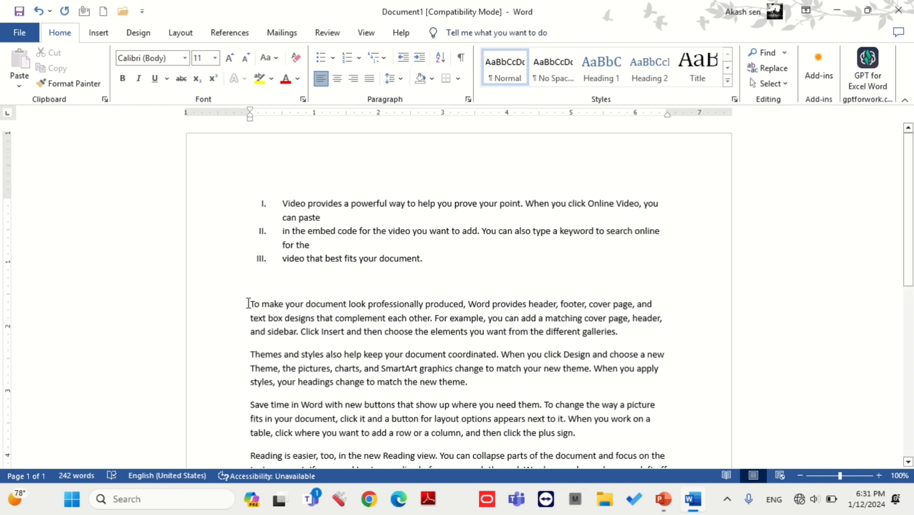
Increase the indent of the "To make your document look professionally produced" paragraph and decrease it back to the margin
drag(249, 303, 703, 315)
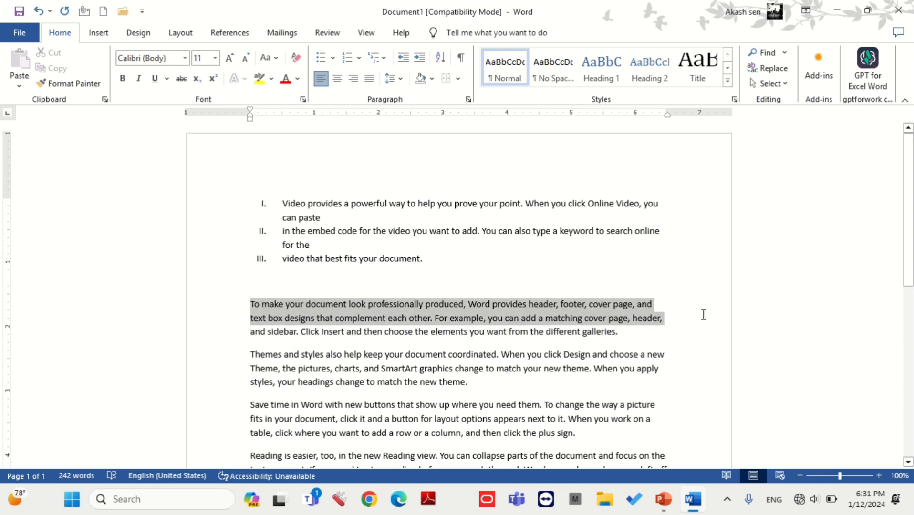
click(419, 58)
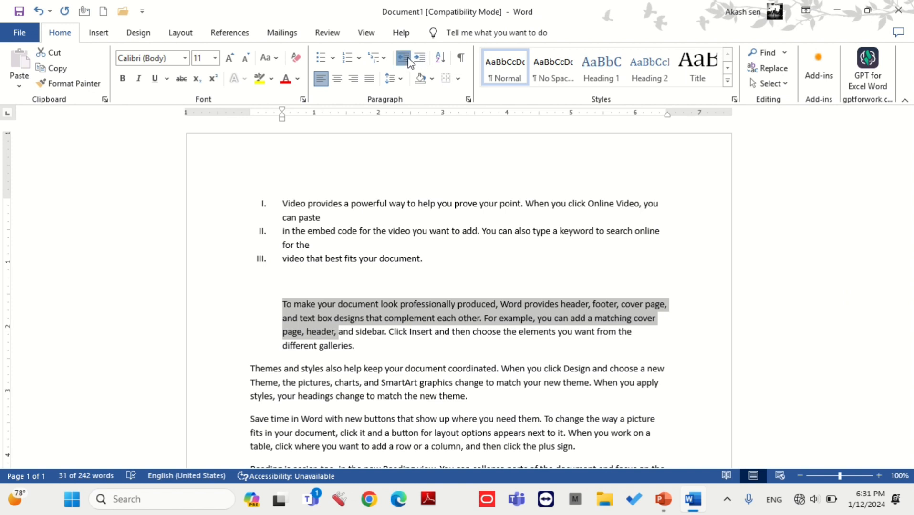
click(403, 58)
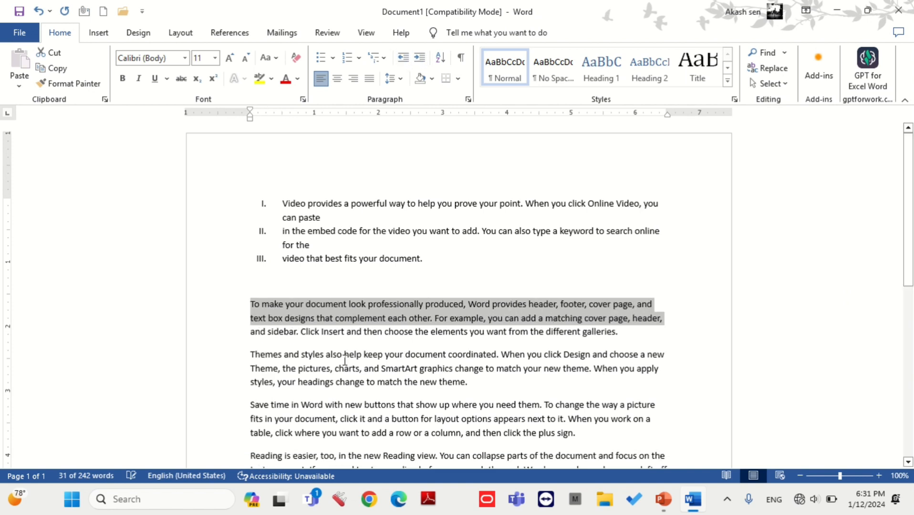
Split the "To make your document" paragraph before "and sidebar" and the "Themes and styles" paragraph before "styles, your headings"
click(662, 319)
key(Return)
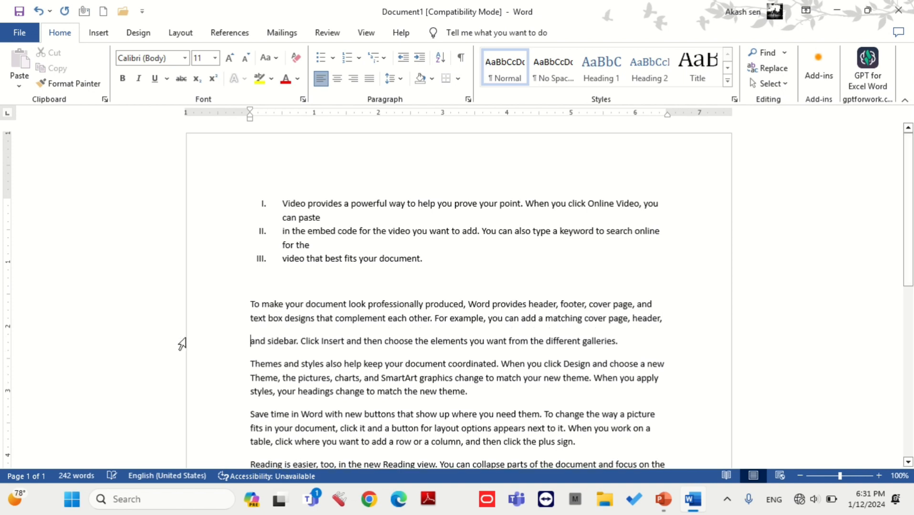
scroll(207, 353, down, 2)
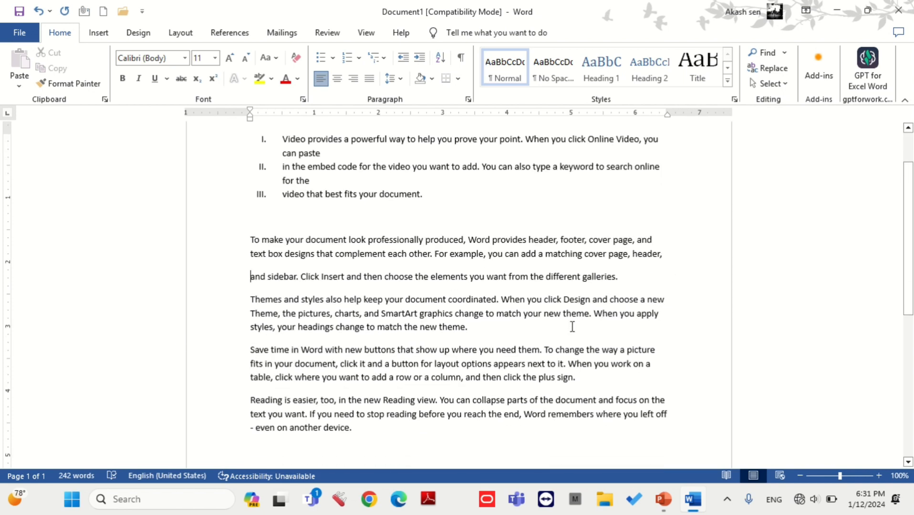
click(670, 310)
key(Return)
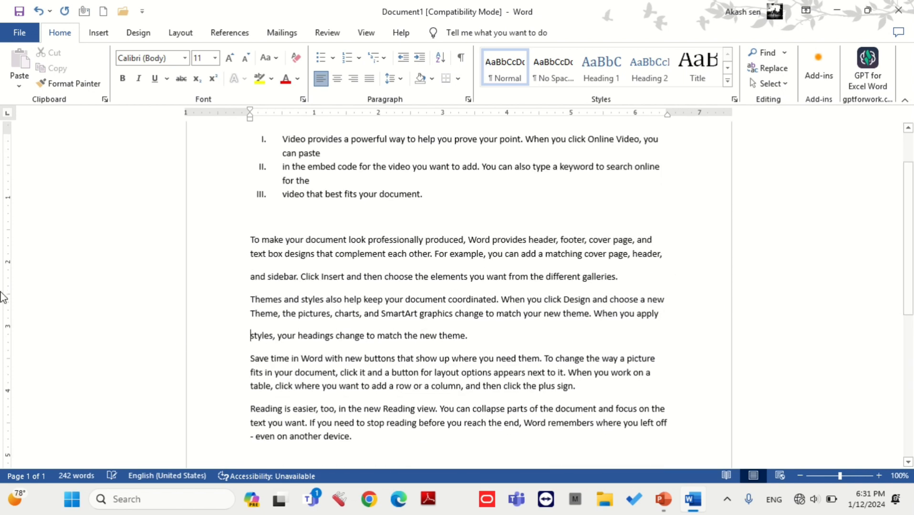
Delete the split-off lines beginning "and sidebar" and "styles, your headings", including their paragraph breaks
drag(247, 277, 619, 289)
key(Delete)
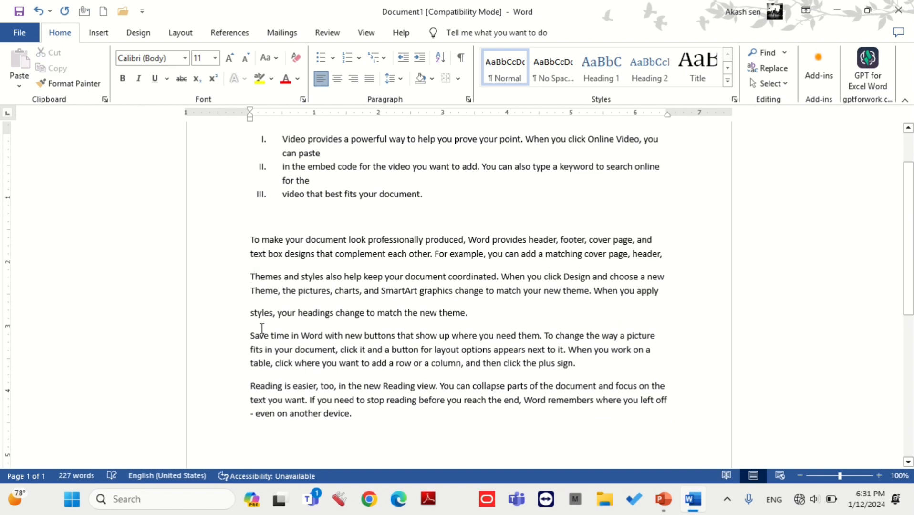
drag(248, 312, 539, 316)
key(Delete)
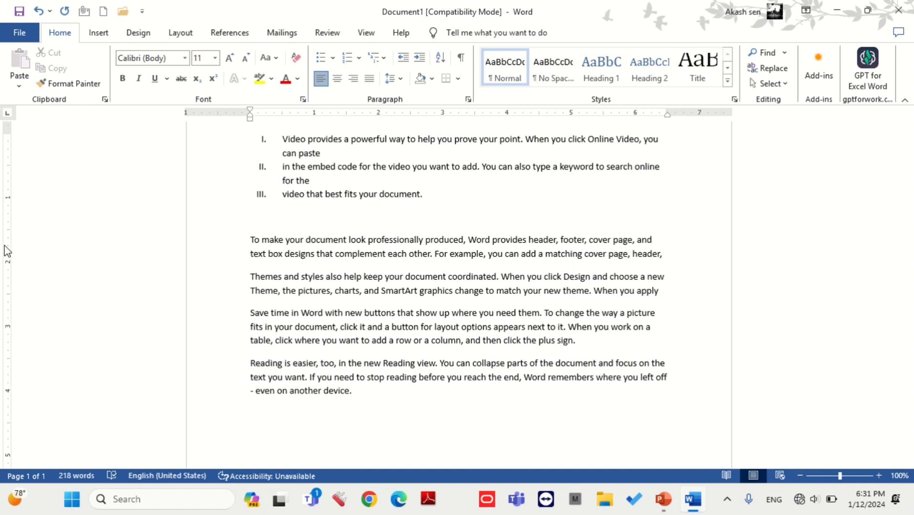
Increase the left indent of the "To make your document look professionally produced" paragraph to 0.5 inch
drag(245, 240, 650, 254)
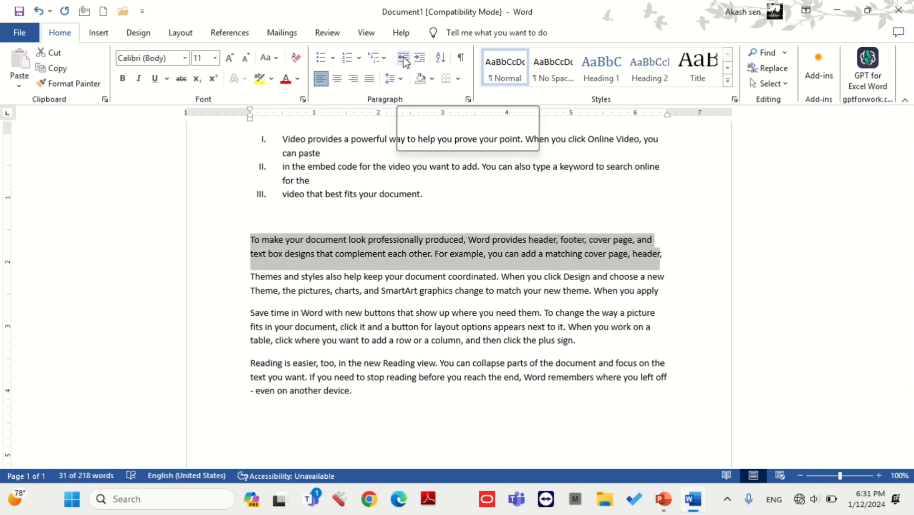
click(420, 58)
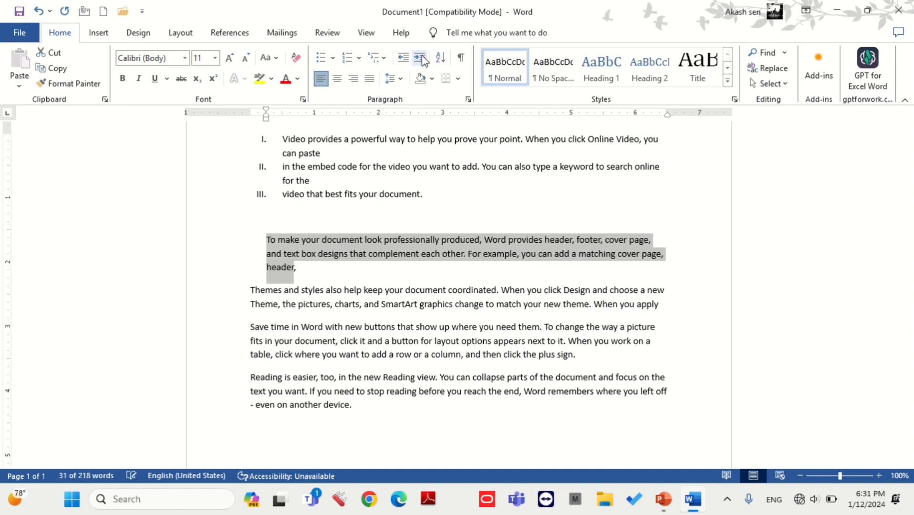
click(420, 58)
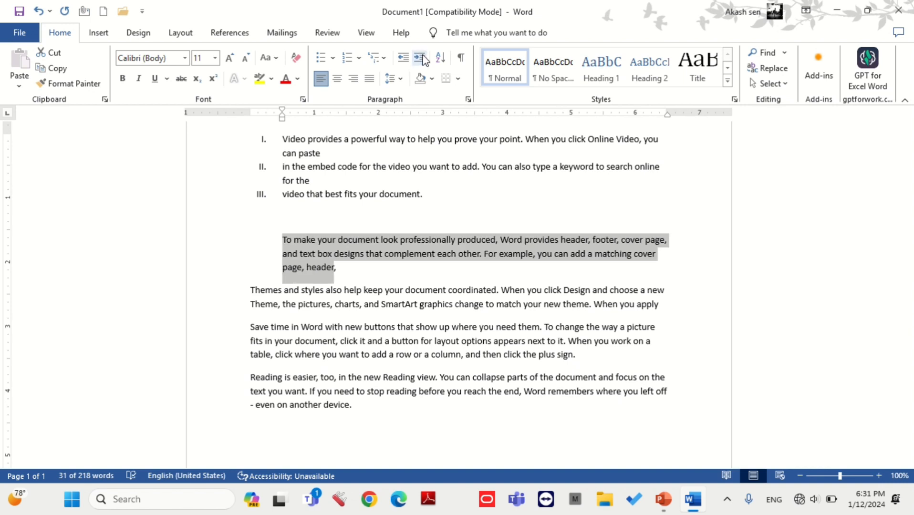
Increase the left indent of the "Save time in Word" paragraph to 1 inch
click(256, 291)
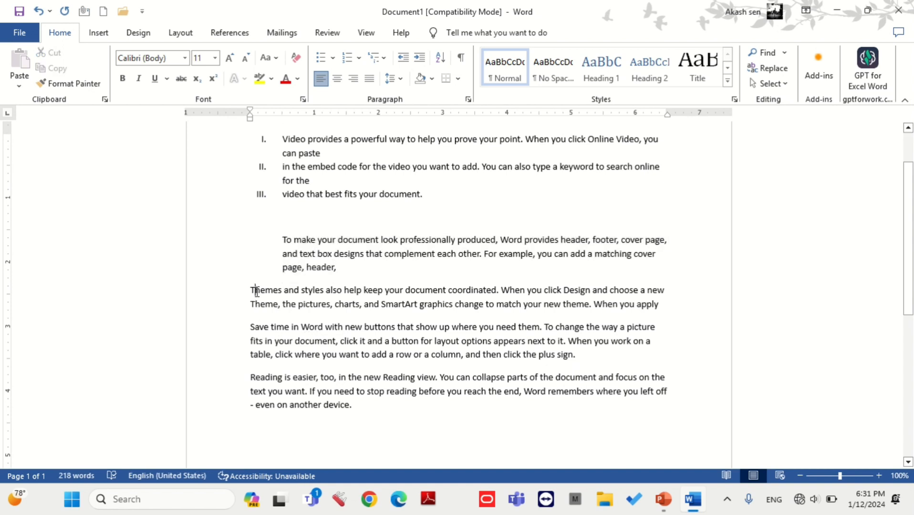
drag(251, 328, 590, 353)
click(420, 57)
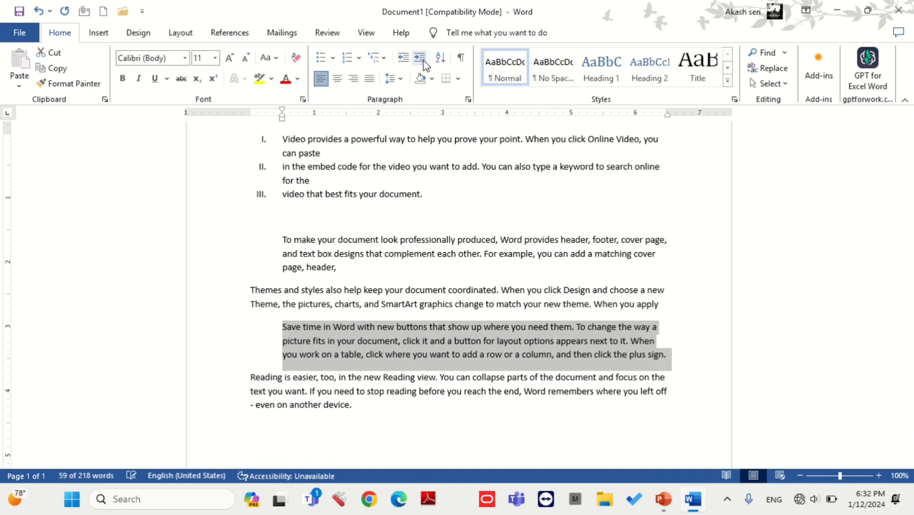
click(423, 62)
click(427, 369)
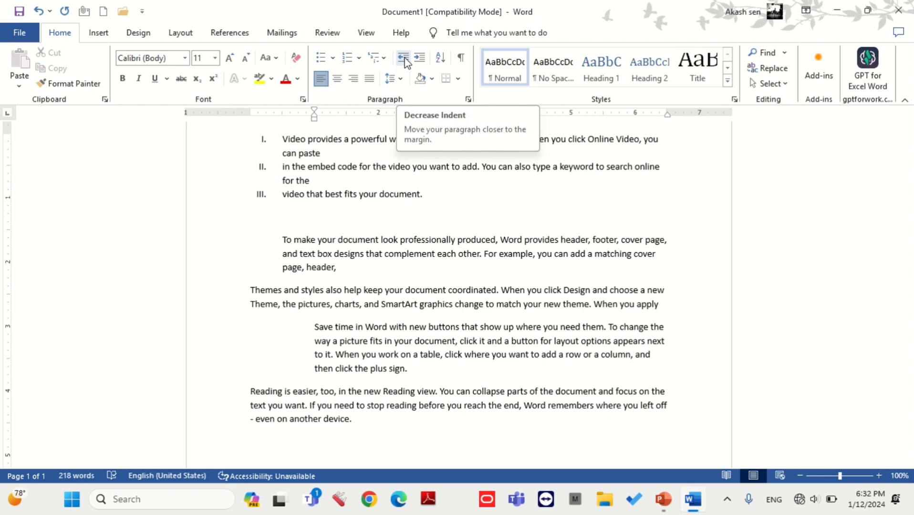
Insert a table with two columns and four rows on the empty line below the "Reading is easier" paragraph
scroll(459, 343, down, 4)
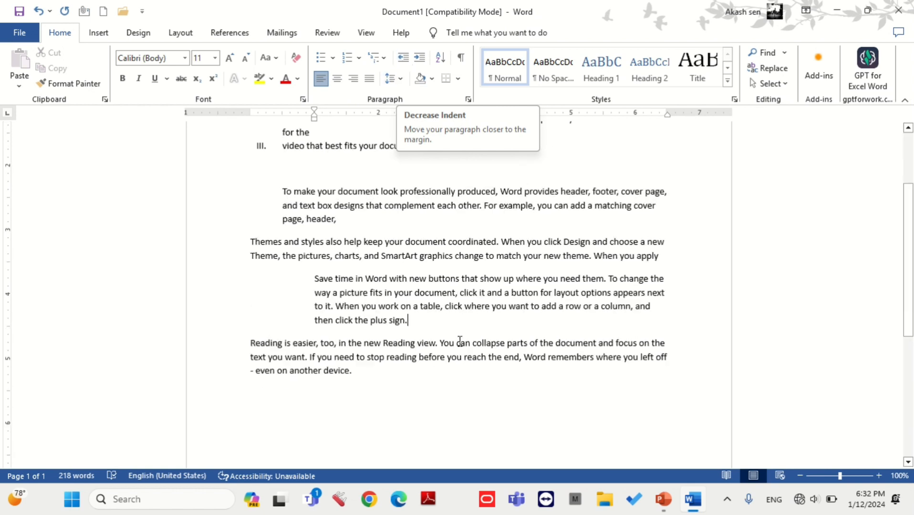
click(300, 286)
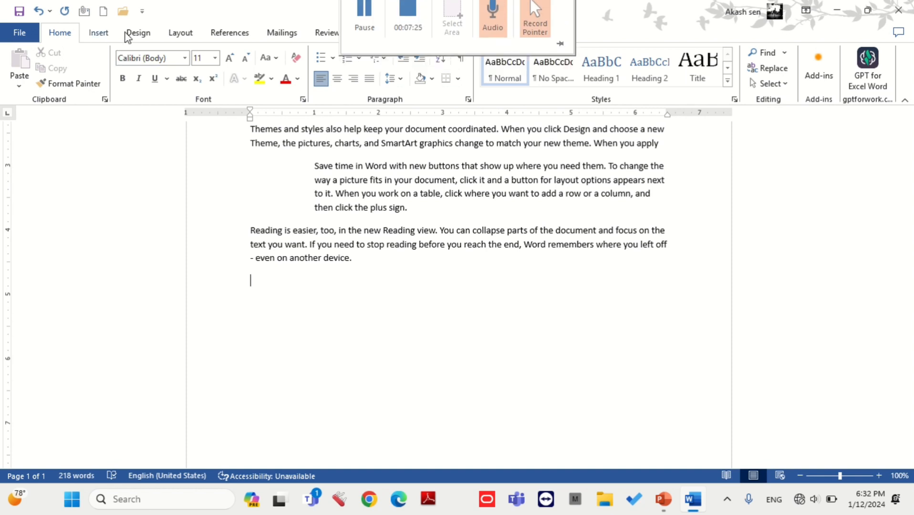
click(139, 37)
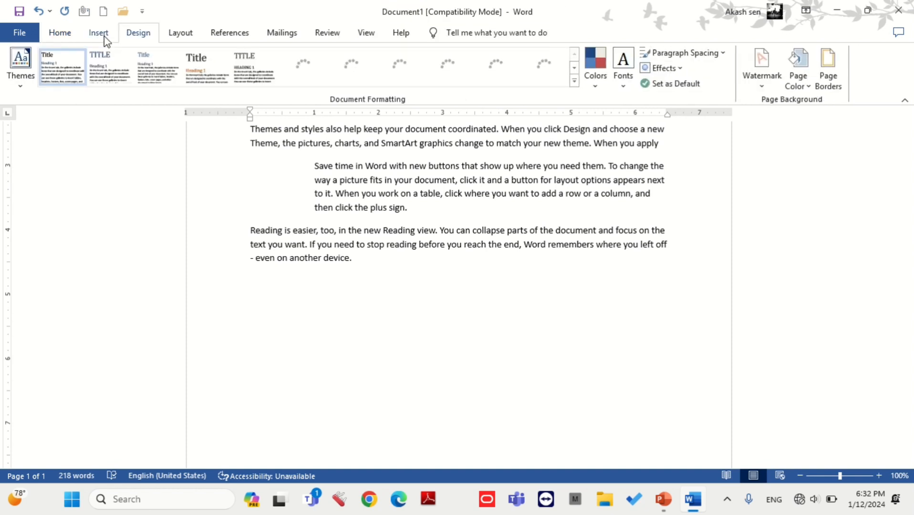
click(102, 34)
click(114, 84)
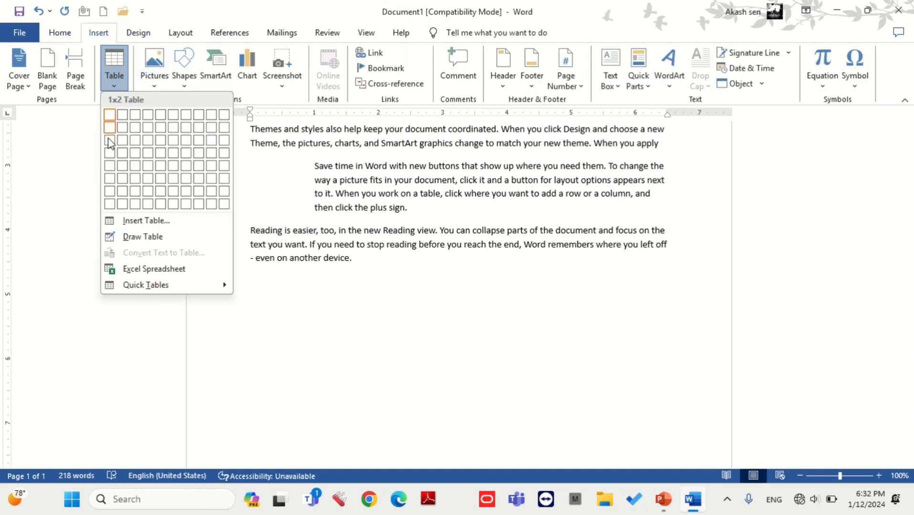
click(122, 153)
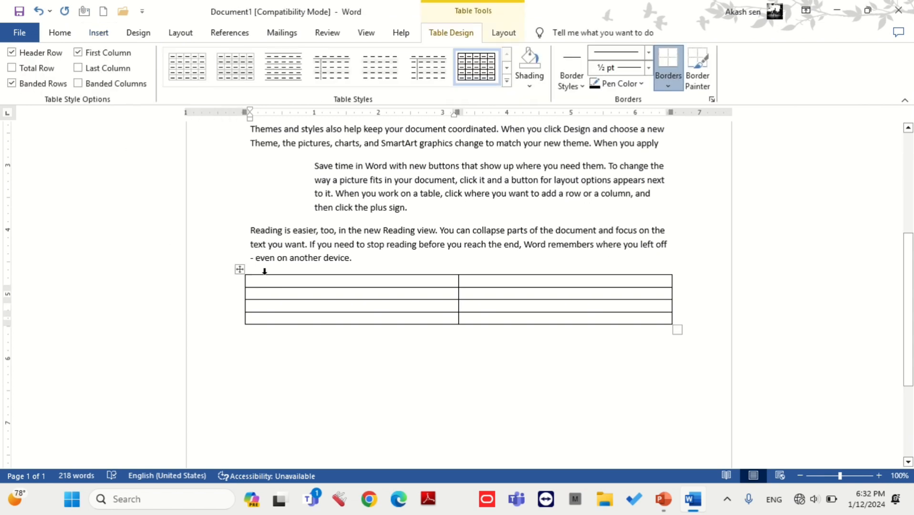
Fill the table's first column from the top row down with 4, 1, 3 and 2
text(4 )
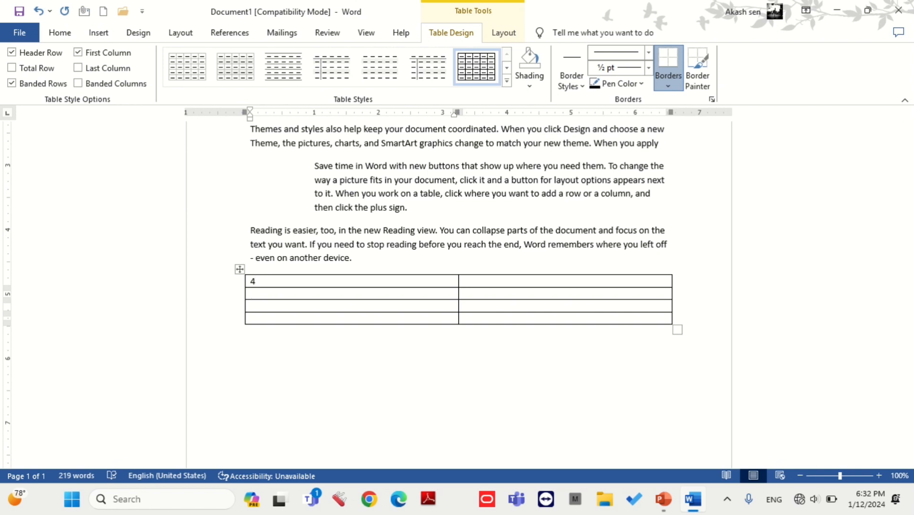
text(1)
key(Down)
text(3)
key(Down)
text(2)
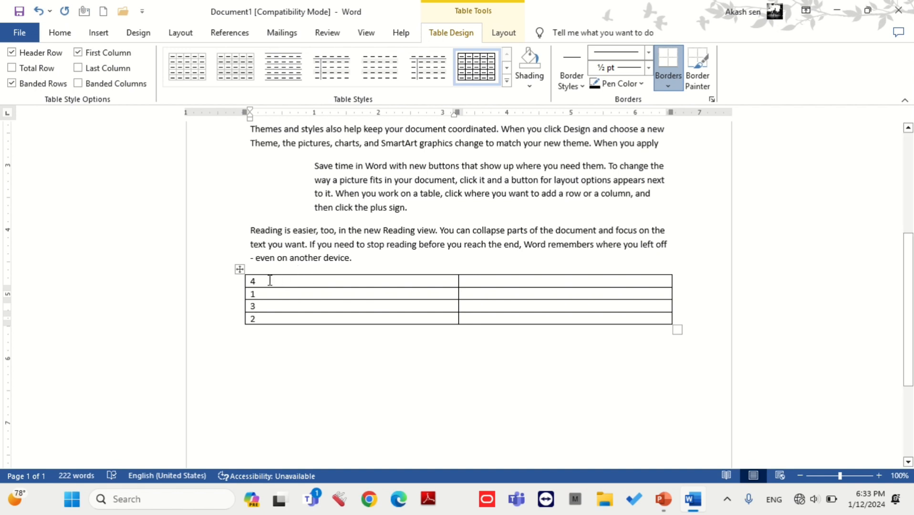
Sort the table's first column by Column 1 as numbers in ascending order
click(59, 33)
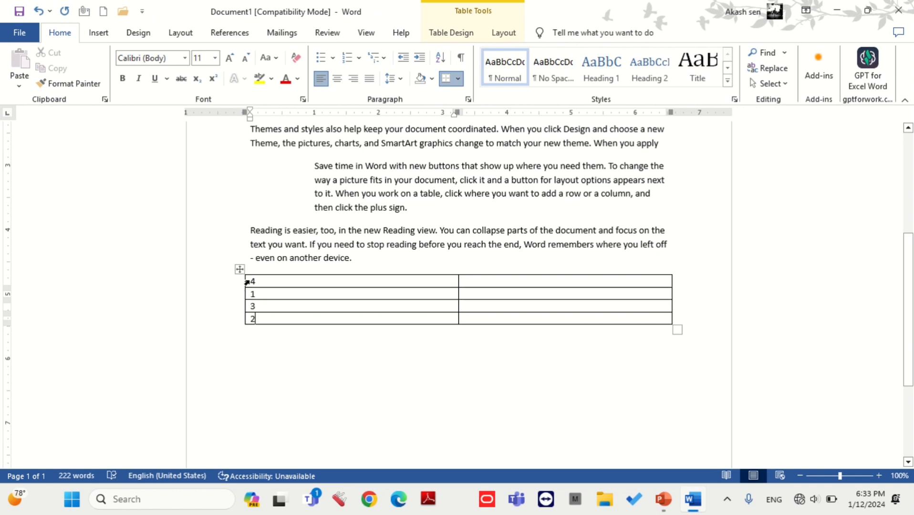
drag(247, 283, 246, 319)
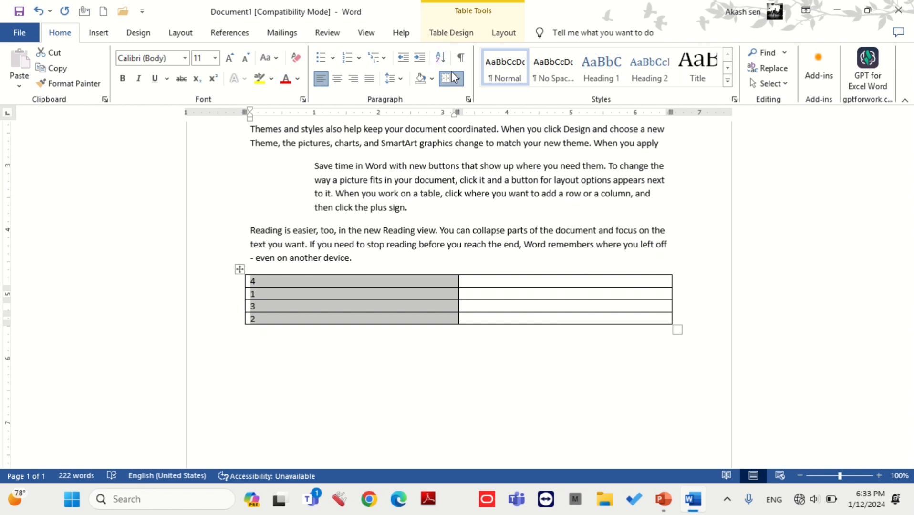
click(441, 58)
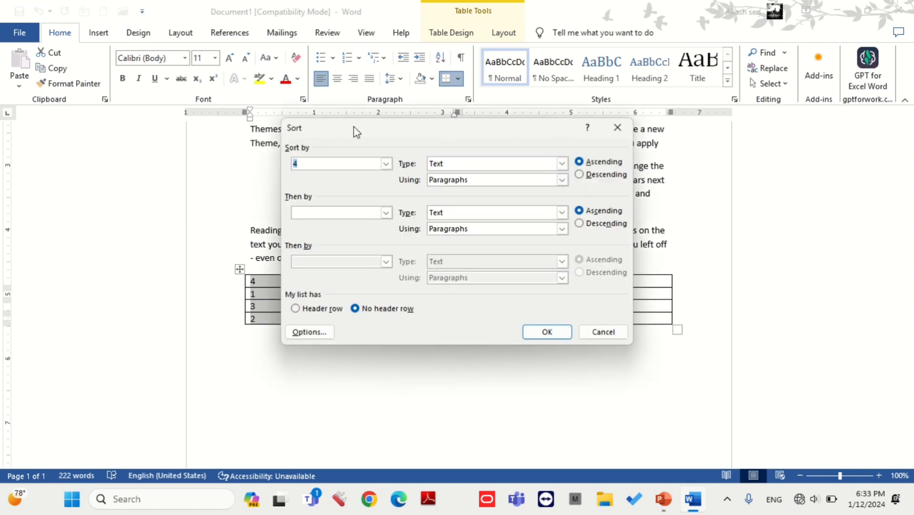
click(386, 164)
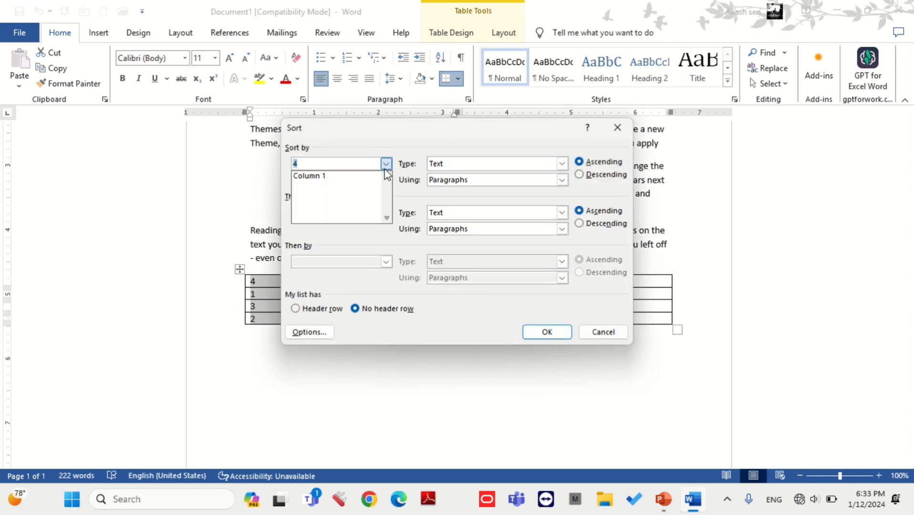
click(329, 177)
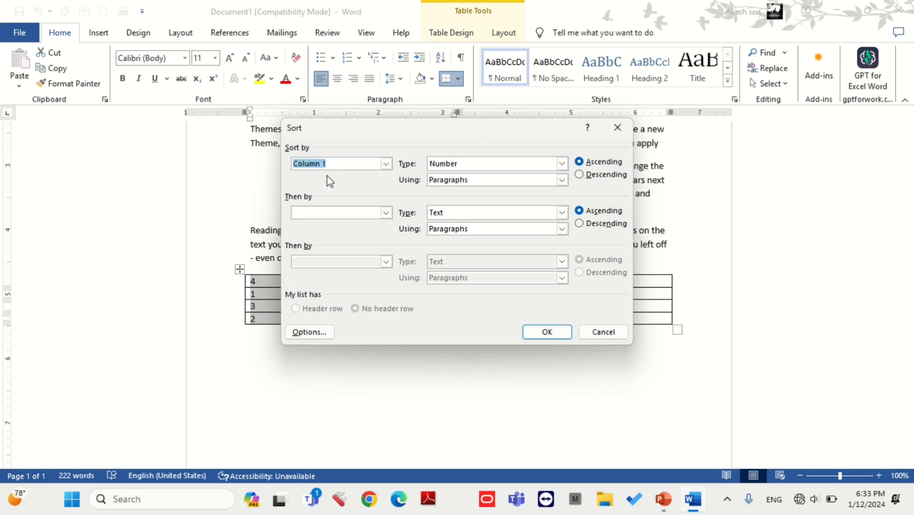
click(543, 334)
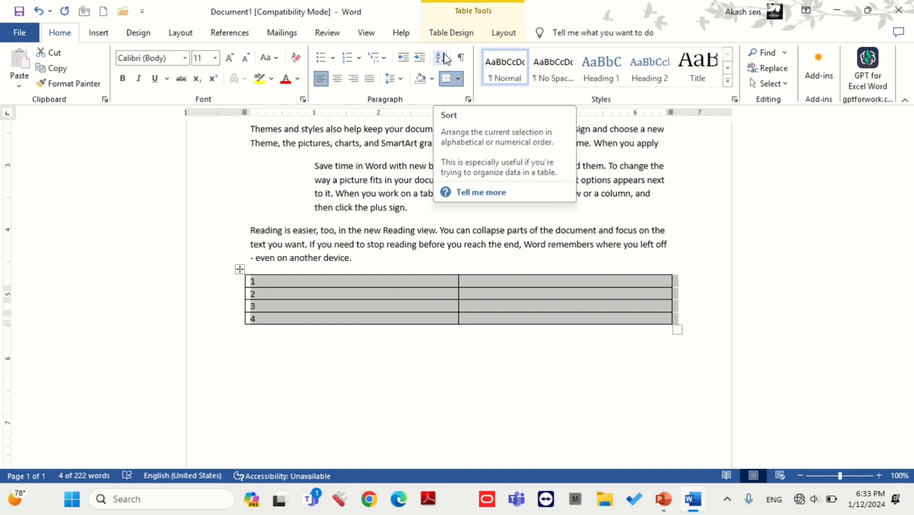
click(374, 245)
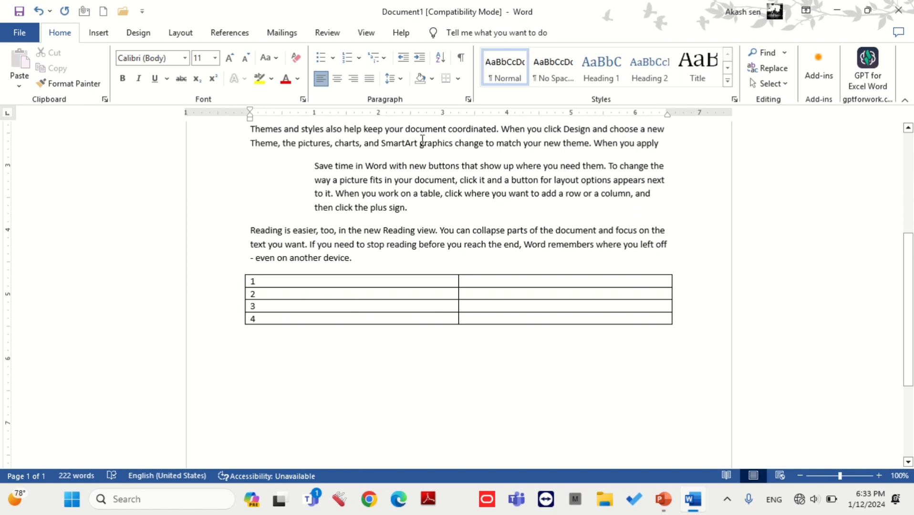
Insert several extra spaces before "document" and three paragraph breaks before "apply" in the "Themes and styles" paragraph
click(405, 128)
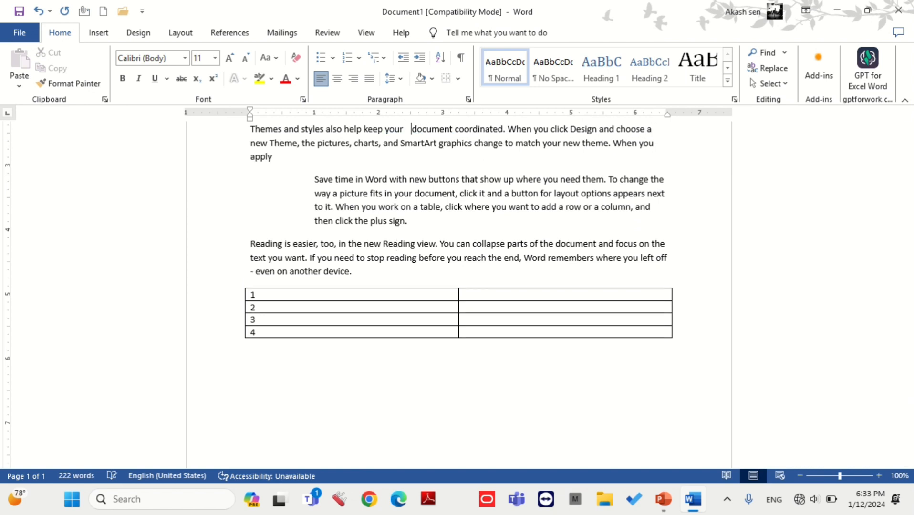
click(663, 146)
key(Return)
key(Return)
key(Return)
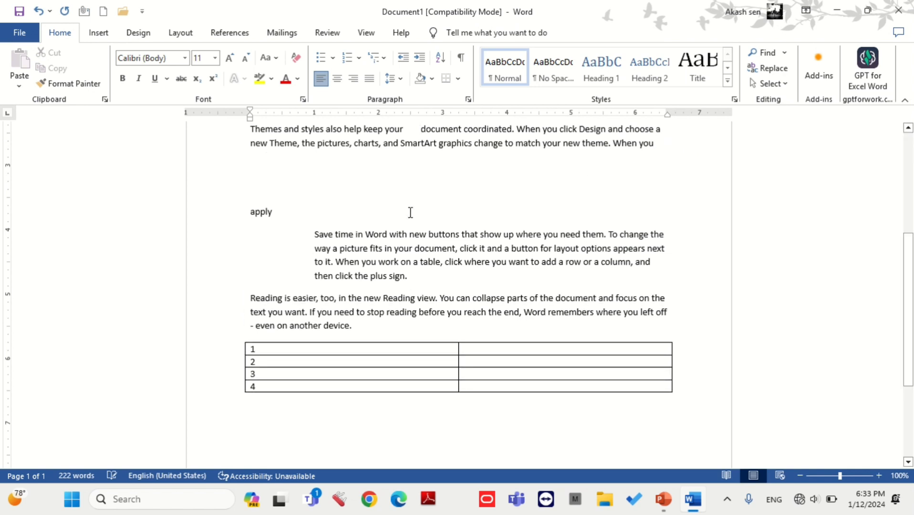
Show the formatting marks and delete the surplus spaces before "document" in the "Themes and styles" paragraph
scroll(356, 205, up, 3)
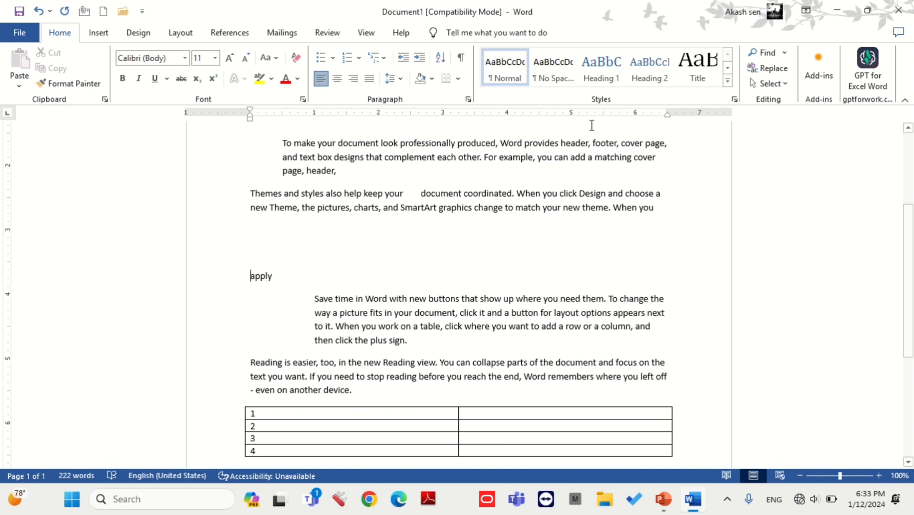
click(463, 60)
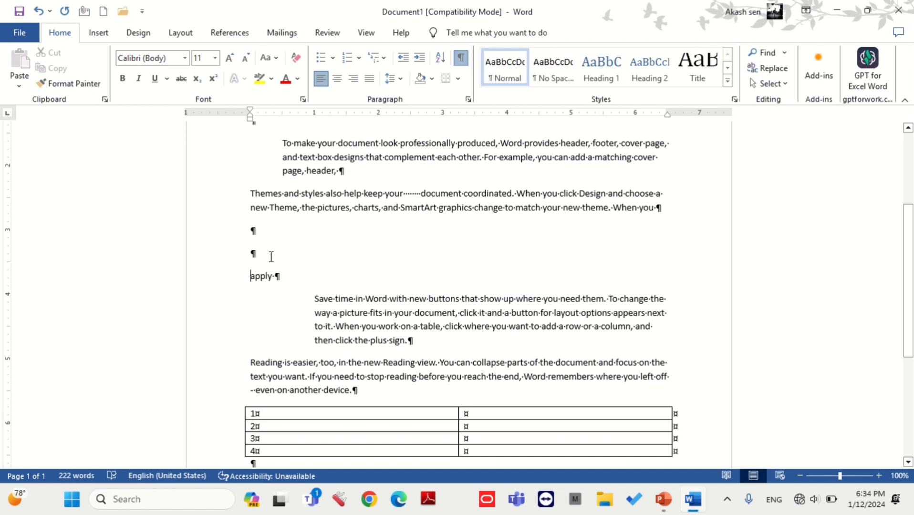
click(421, 193)
key(BackSpace)
key(BackSpace)
key(BackSpace)
key(BackSpace)
key(BackSpace)
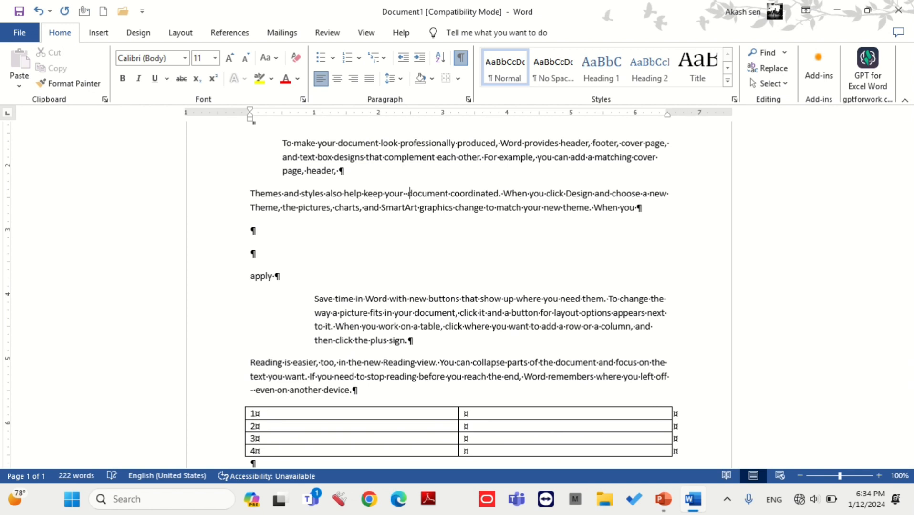
Remove the paragraph breaks before "apply" to rejoin it to the "Themes and styles" paragraph, and hide the formatting marks
click(264, 235)
key(BackSpace)
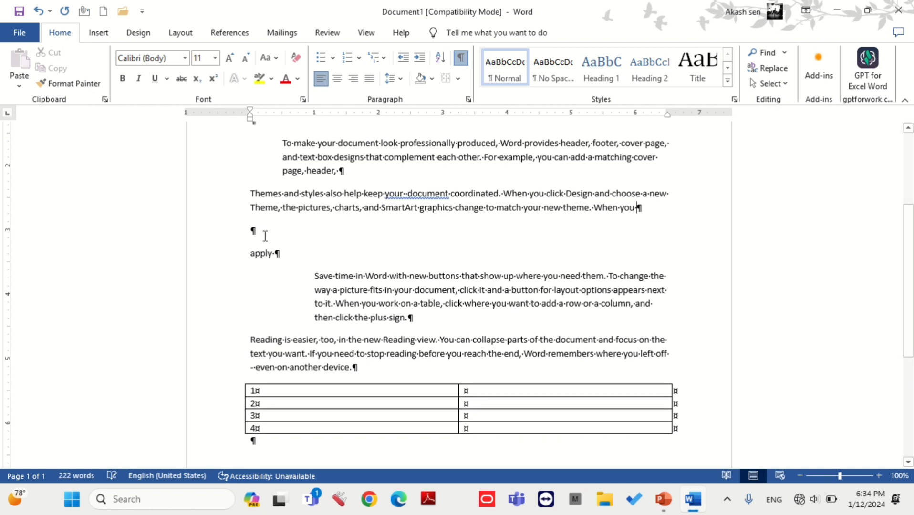
key(Delete)
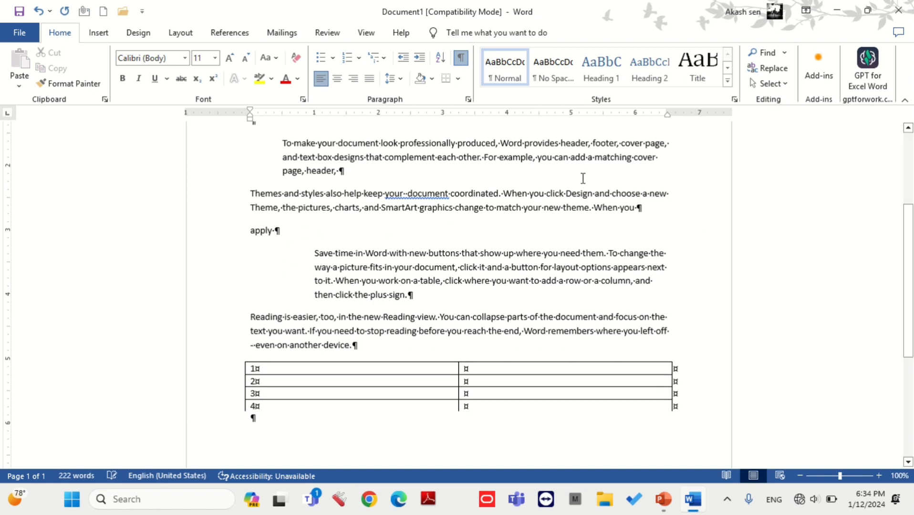
key(BackSpace)
click(461, 58)
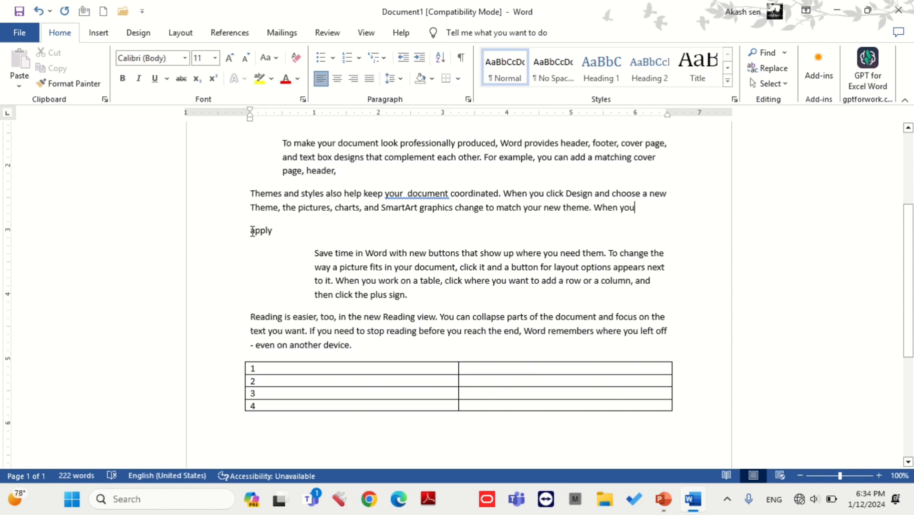
key(Delete)
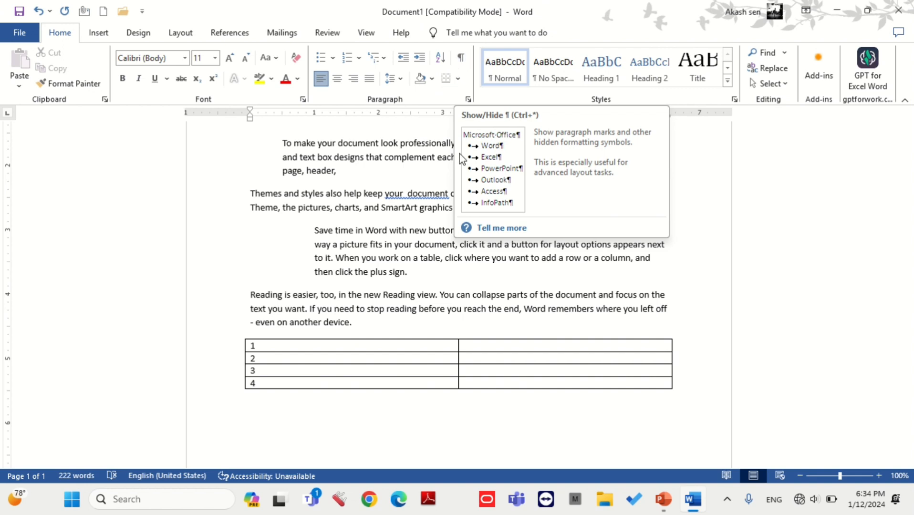
Delete the whole table below the "Reading is easier" paragraph
scroll(465, 286, down, 2)
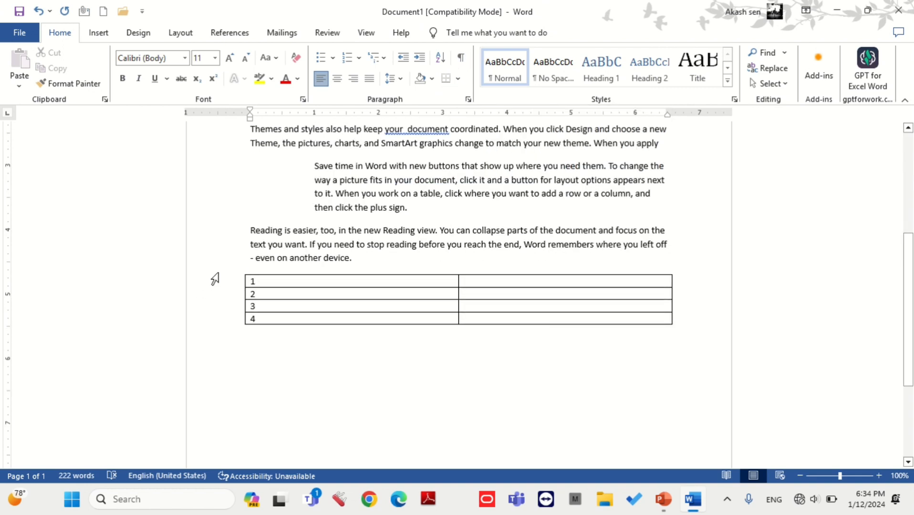
click(240, 270)
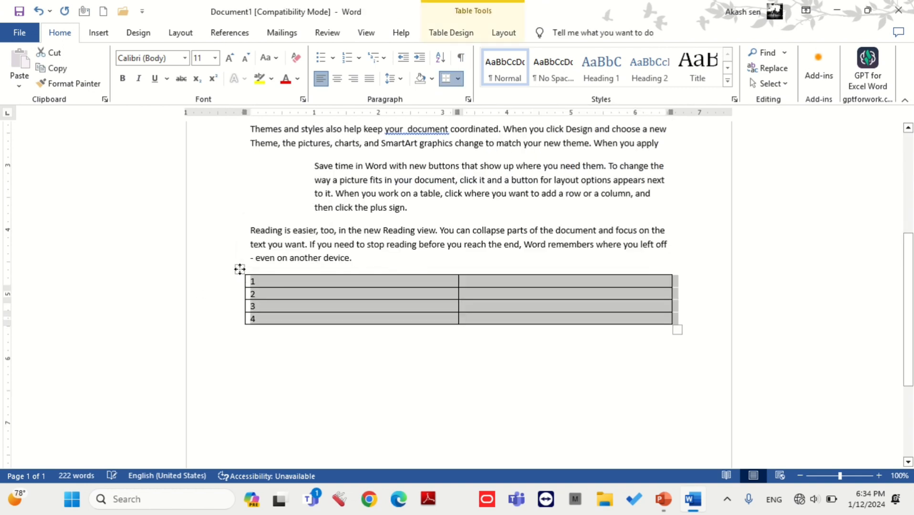
right_click(240, 270)
click(280, 45)
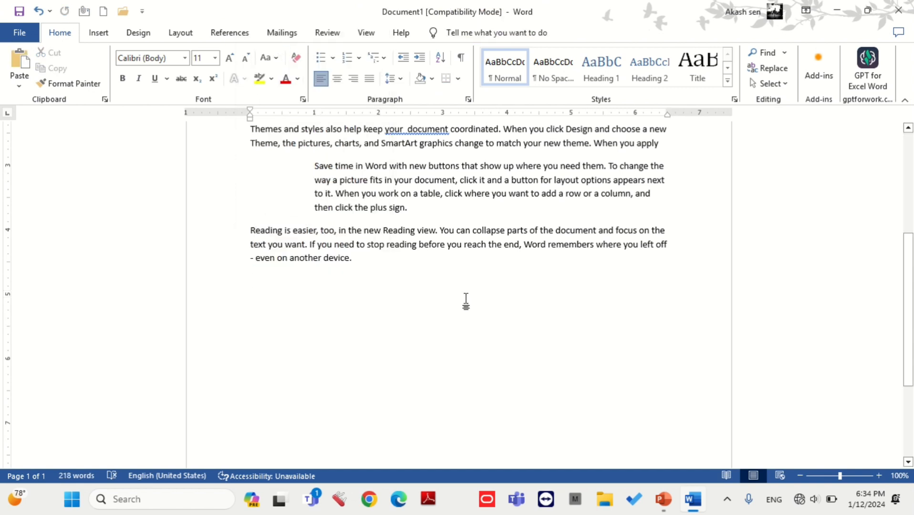
Decrease the left indents of the "To make your document" and "Save time in Word" paragraphs to 0
scroll(403, 195, up, 4)
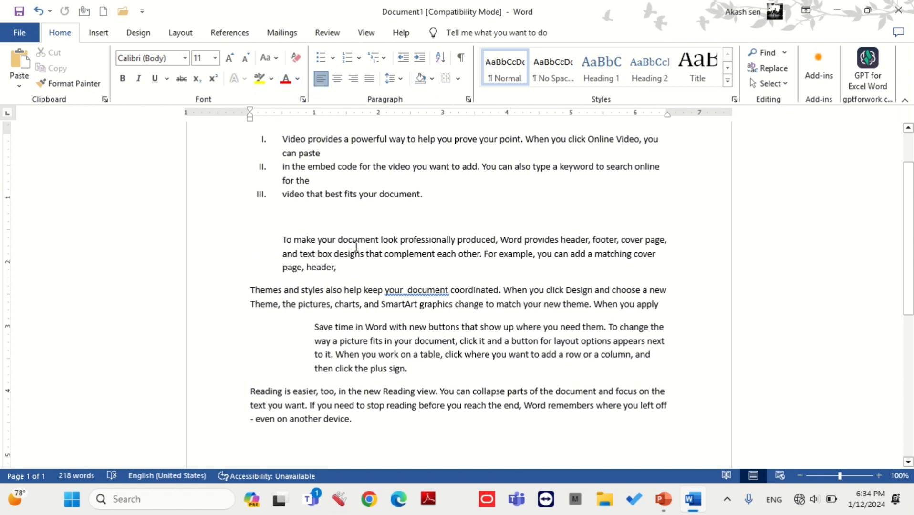
drag(282, 240, 495, 437)
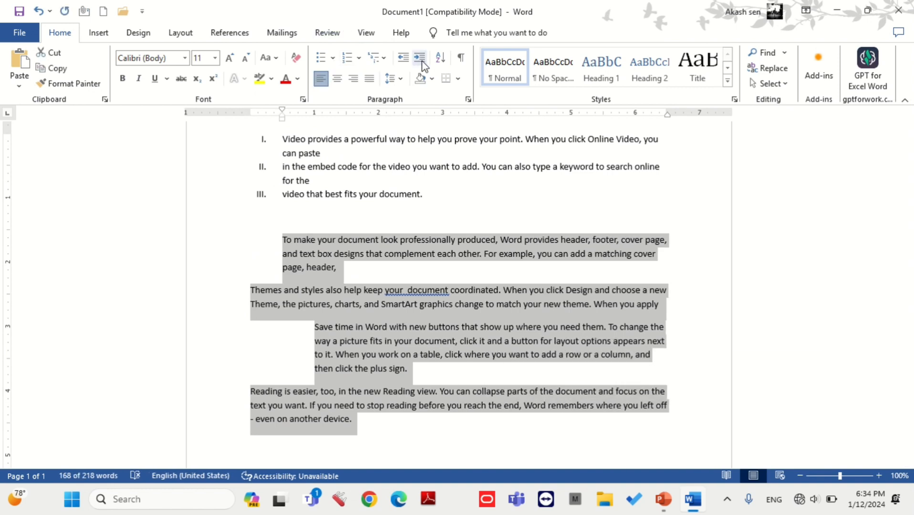
click(403, 57)
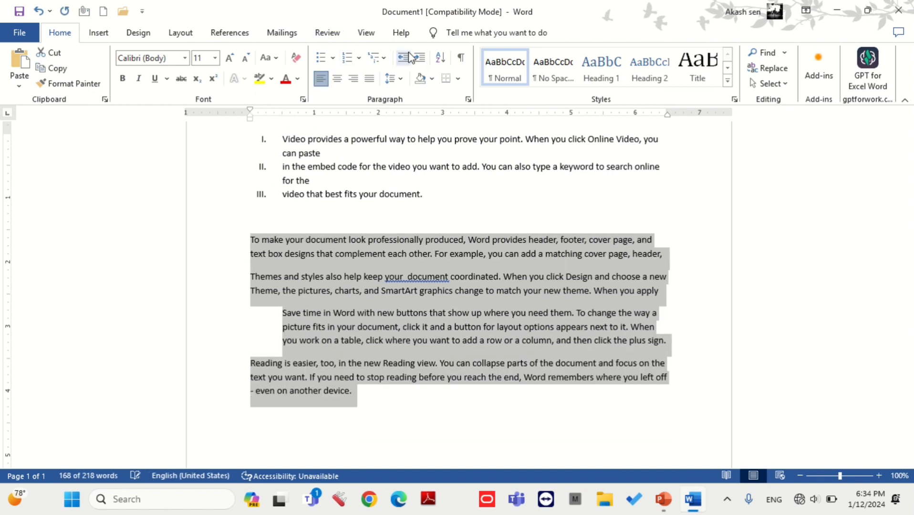
click(307, 316)
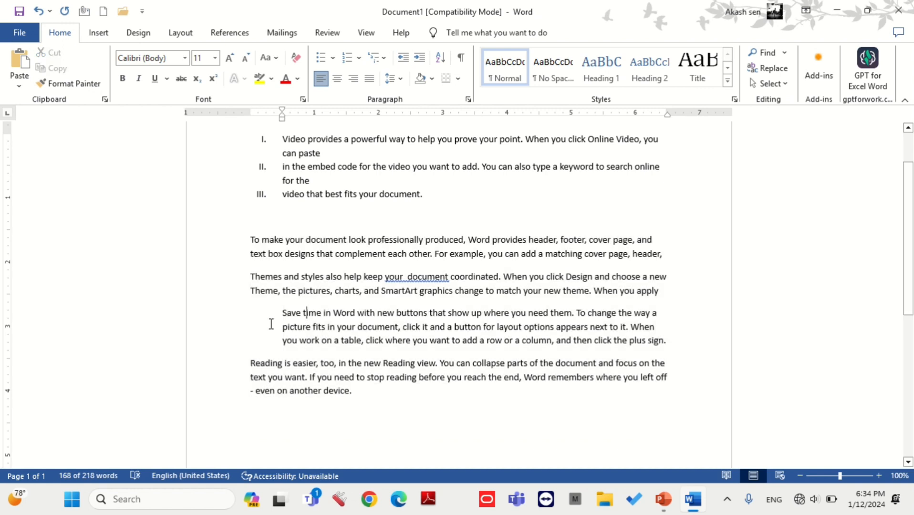
drag(281, 313, 685, 338)
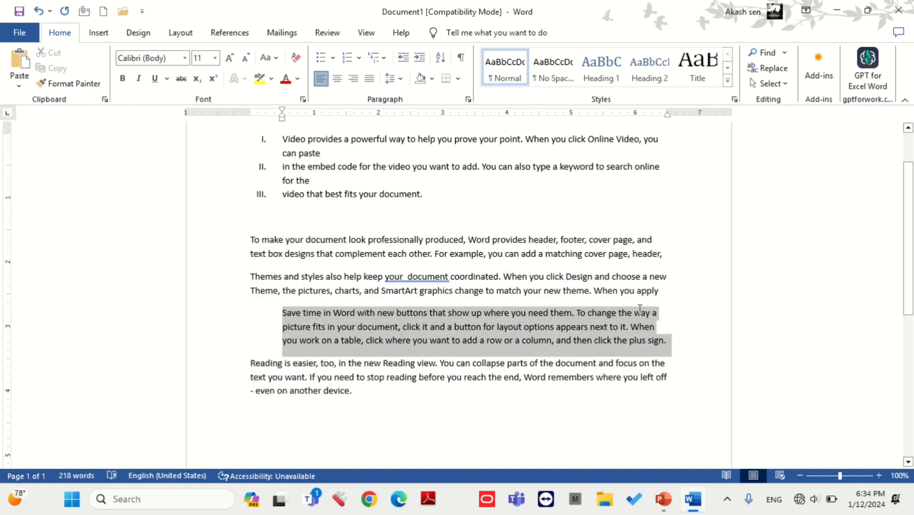
click(403, 57)
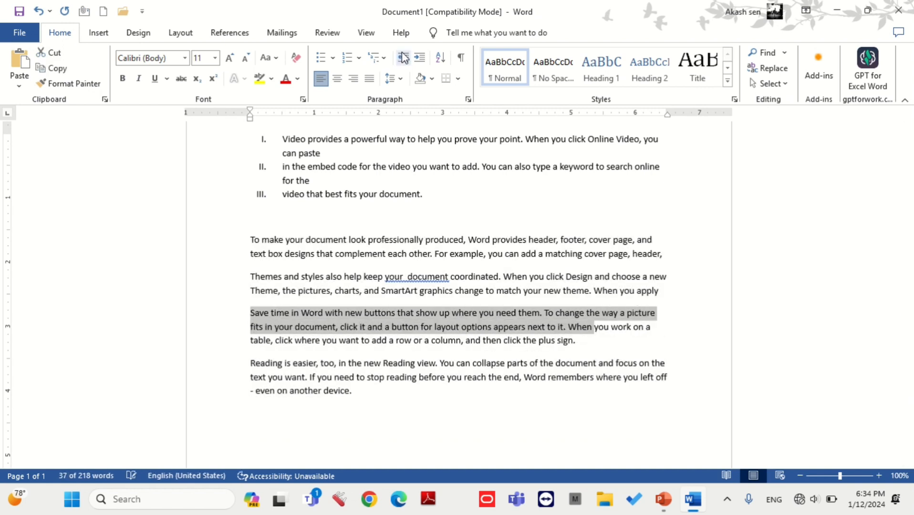
Try justified, left, centered and right alignment on the four paragraphs below the numbered list, finishing with justified
drag(250, 240, 429, 429)
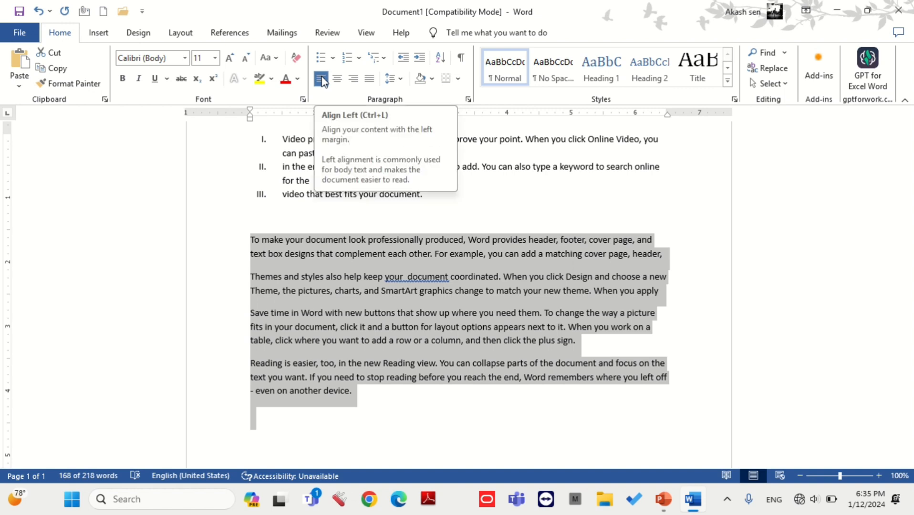
key(ctrl+j)
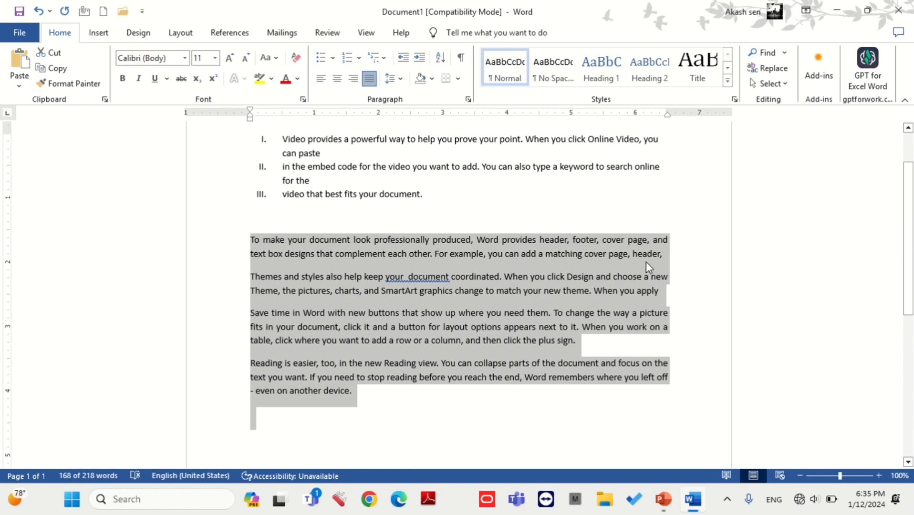
click(321, 82)
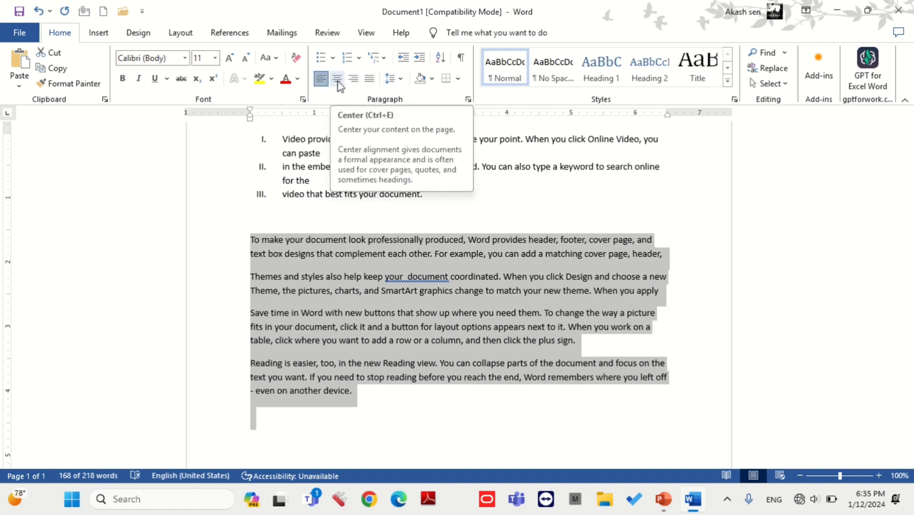
click(337, 81)
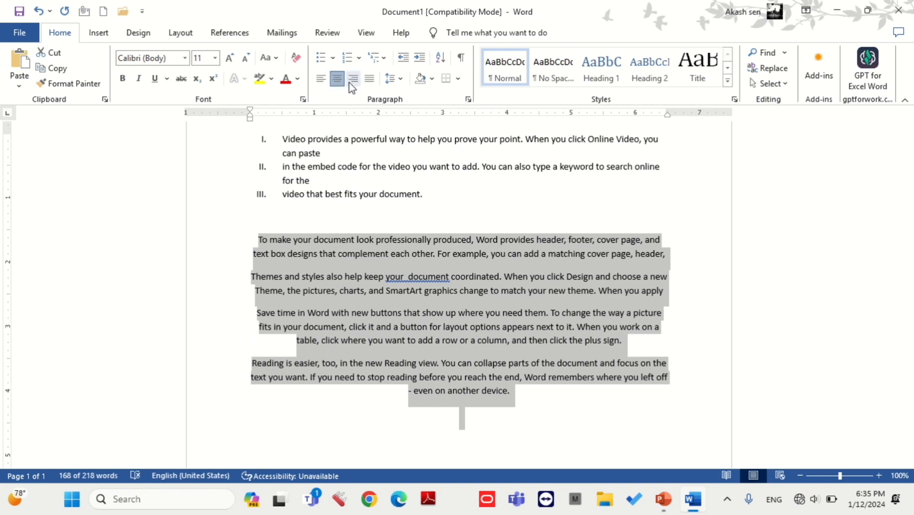
click(352, 80)
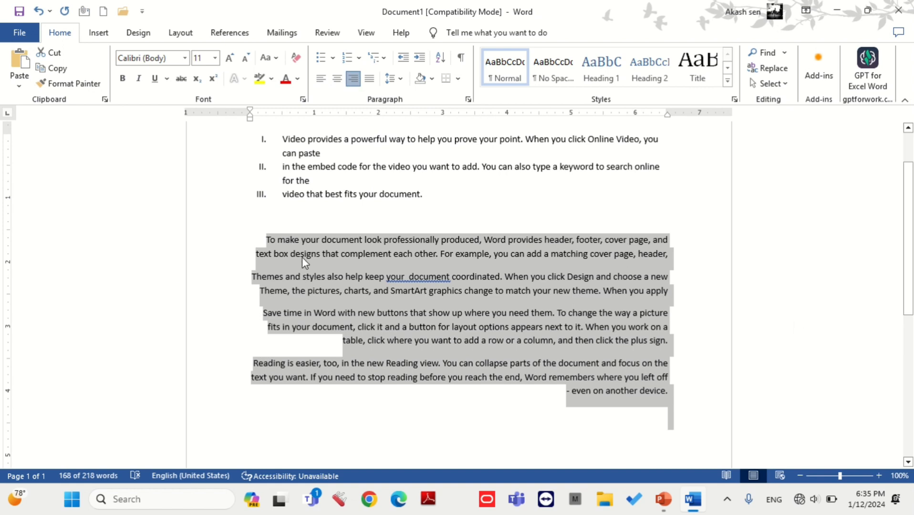
click(373, 80)
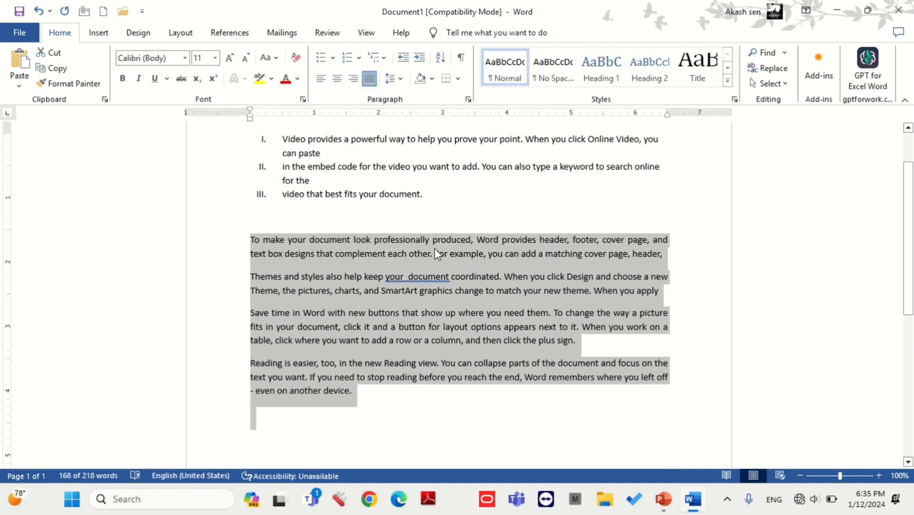
Set the line spacing of the "To make your document" paragraph to 1.5
scroll(436, 248, down, 3)
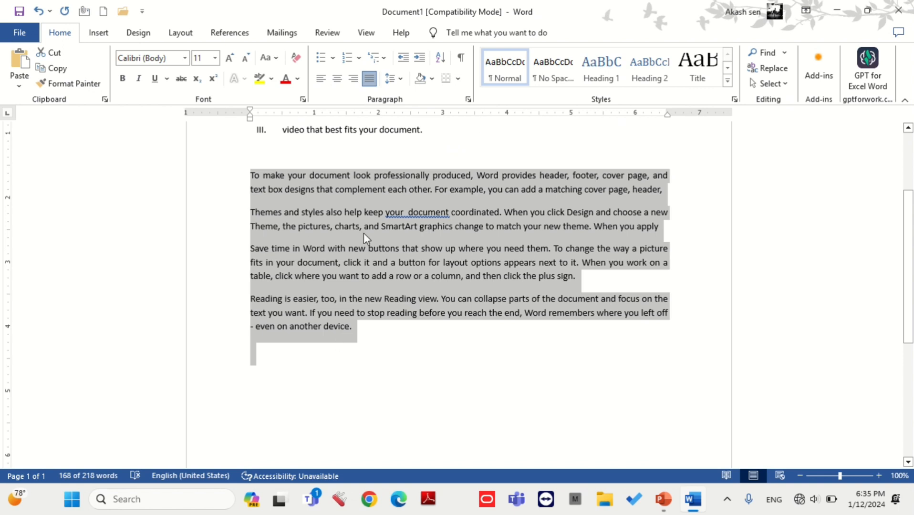
click(393, 190)
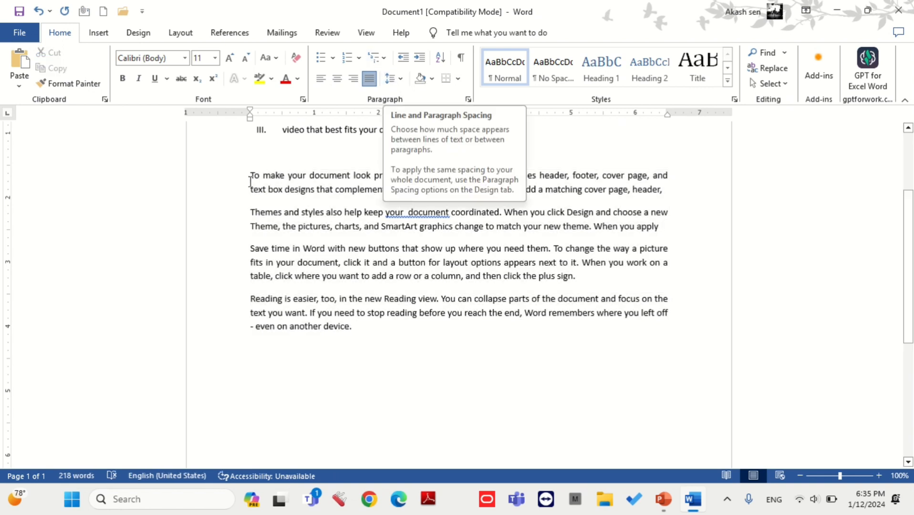
drag(249, 173, 729, 191)
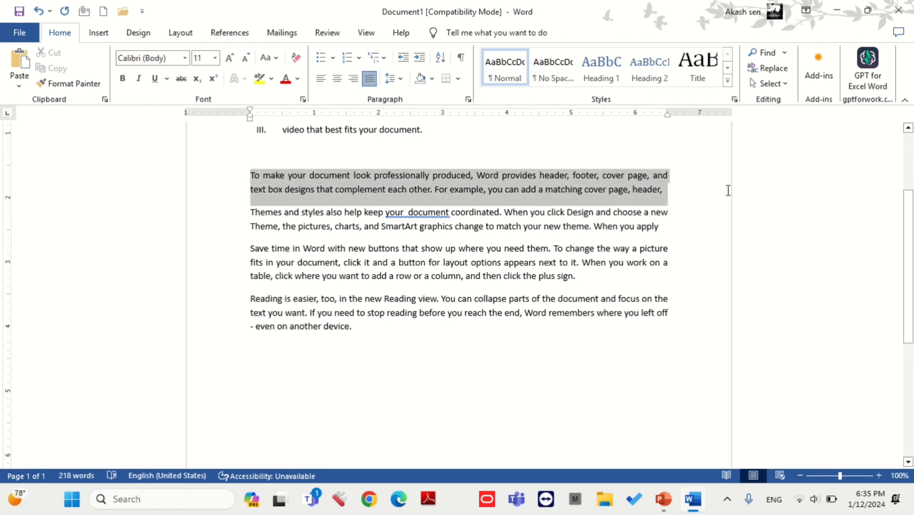
click(391, 80)
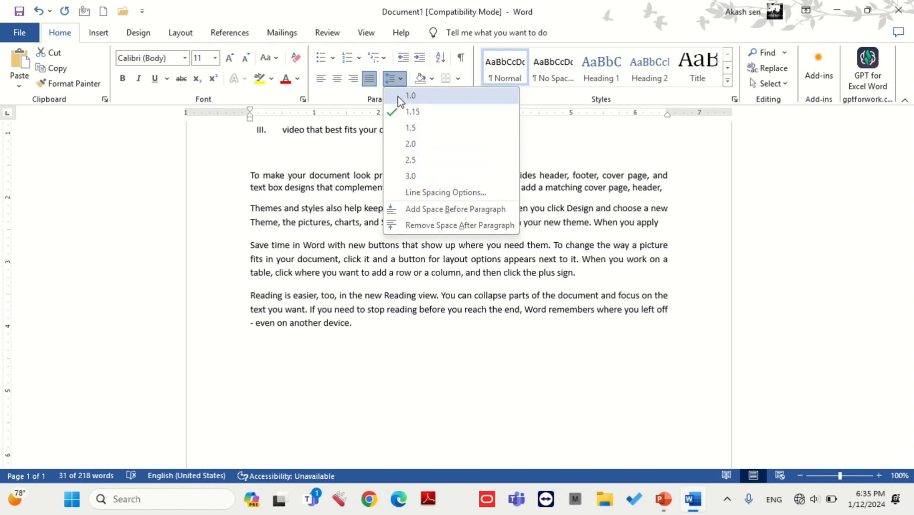
click(402, 128)
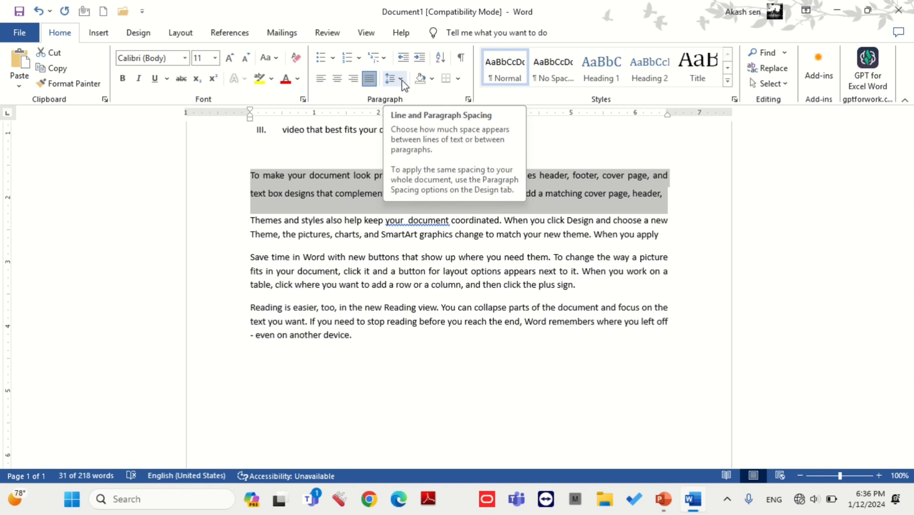
Apply black shading to the "Save time in Word" paragraph
click(432, 81)
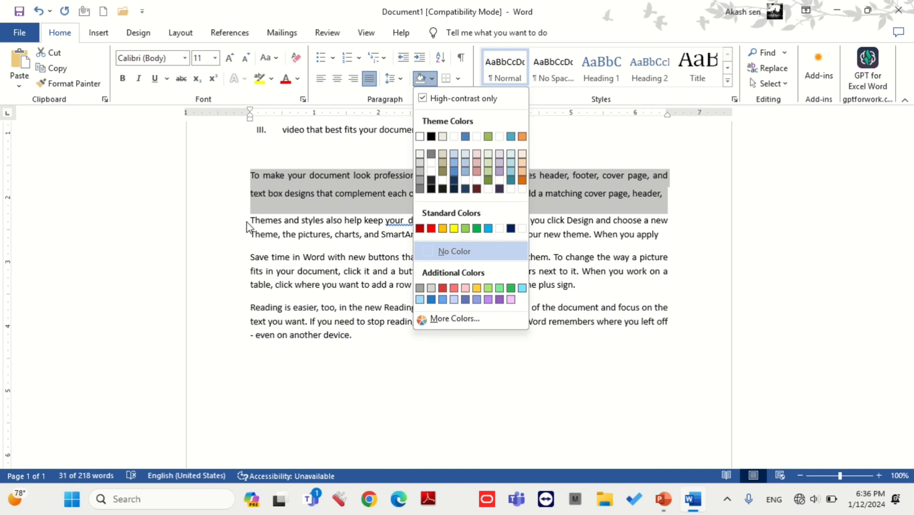
click(252, 263)
click(252, 263)
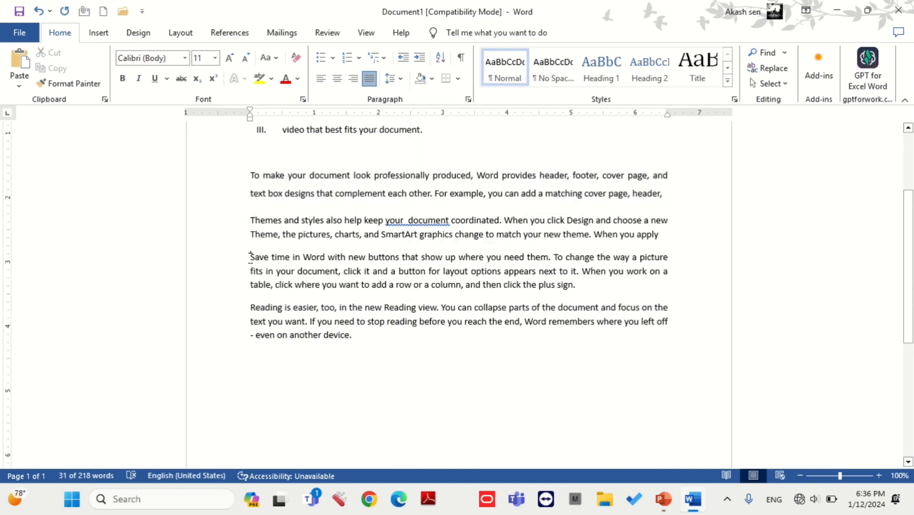
click(431, 80)
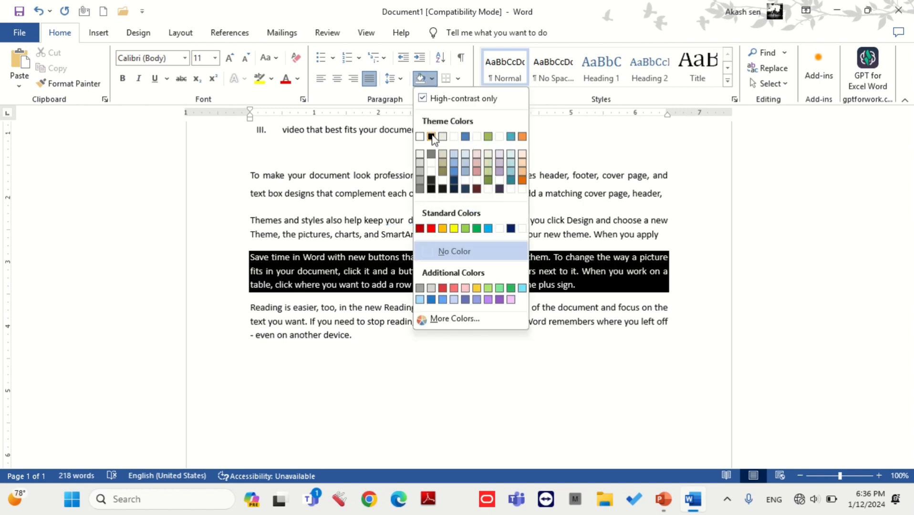
click(432, 137)
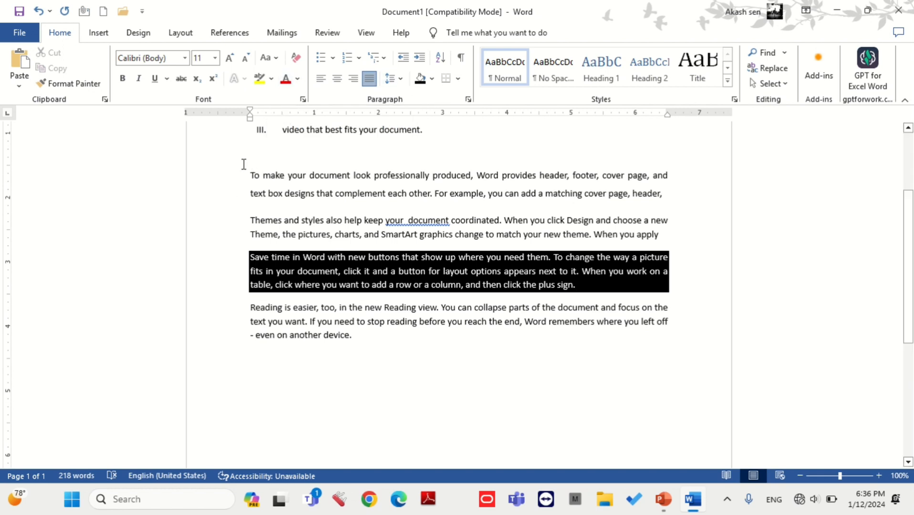
Highlight the text of the "To make your document" paragraph in yellow
drag(249, 177, 661, 197)
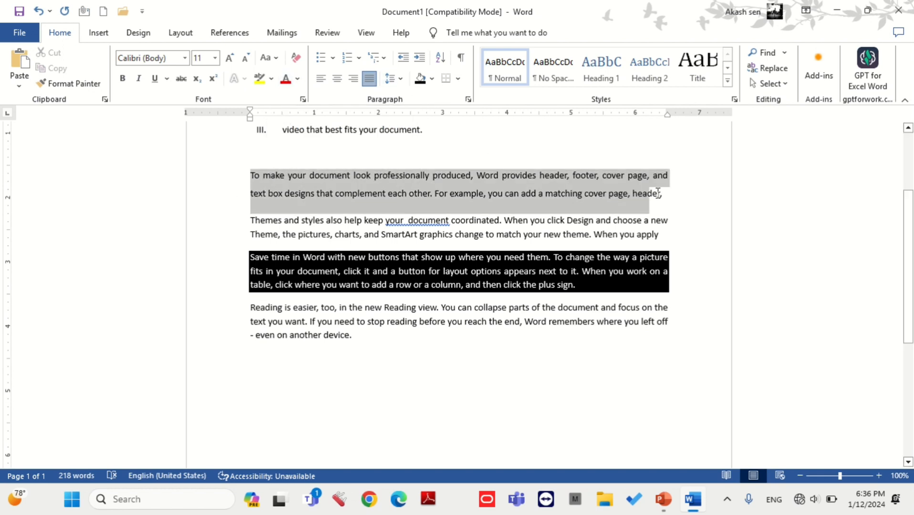
click(269, 79)
click(264, 120)
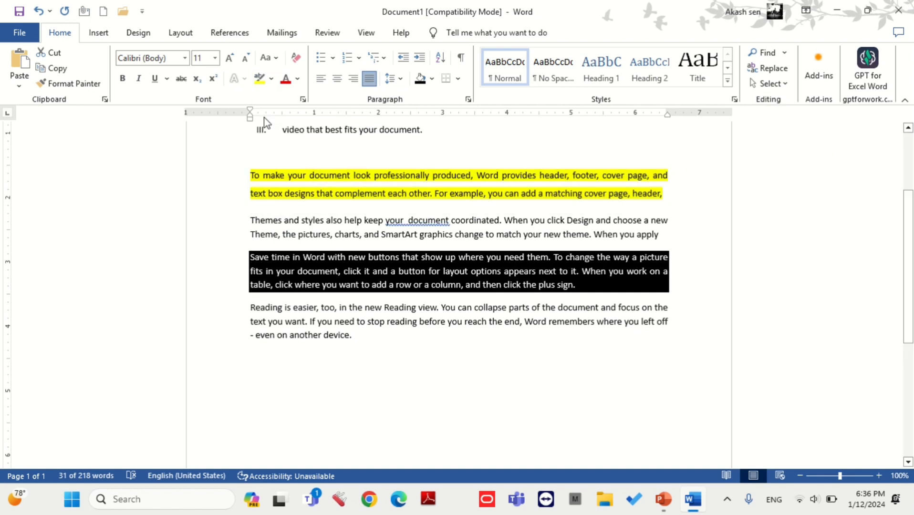
click(336, 186)
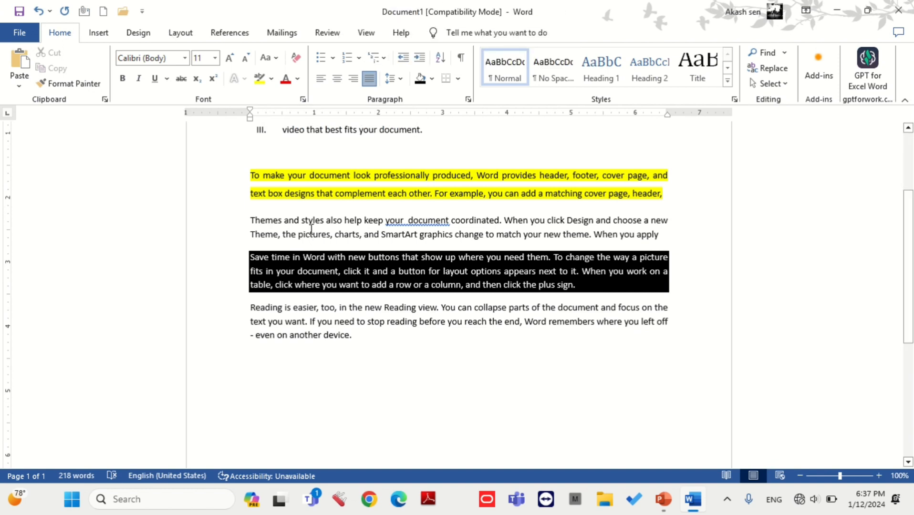
Undo the yellow highlight and the black paragraph shading
key(ctrl+z)
key(ctrl+z)
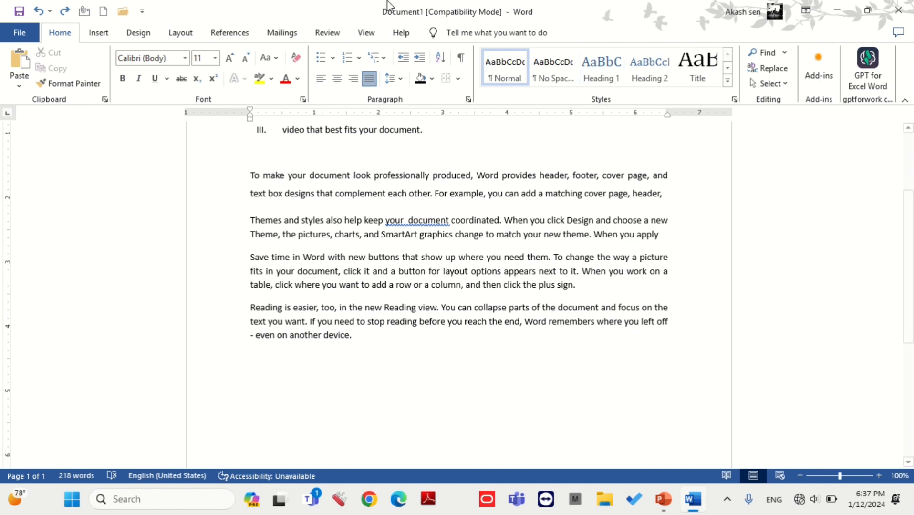
mouse_move(389, 5)
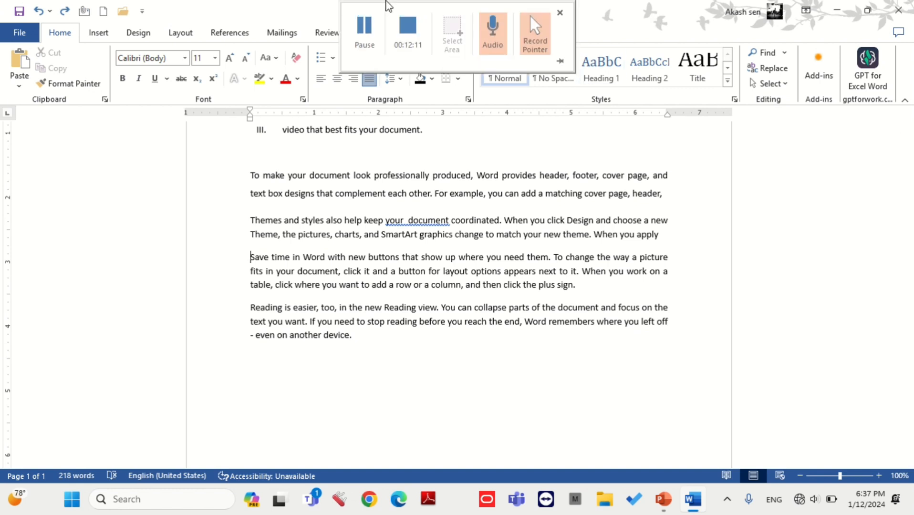
Open Borders and Shading for the "Save time in Word" paragraph and try several box border line styles, finishing with the fine dashed line
click(459, 79)
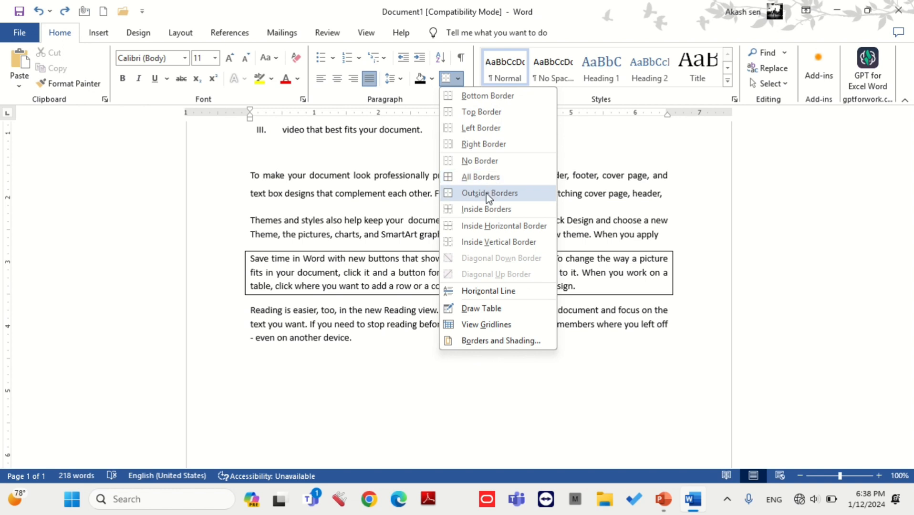
click(492, 341)
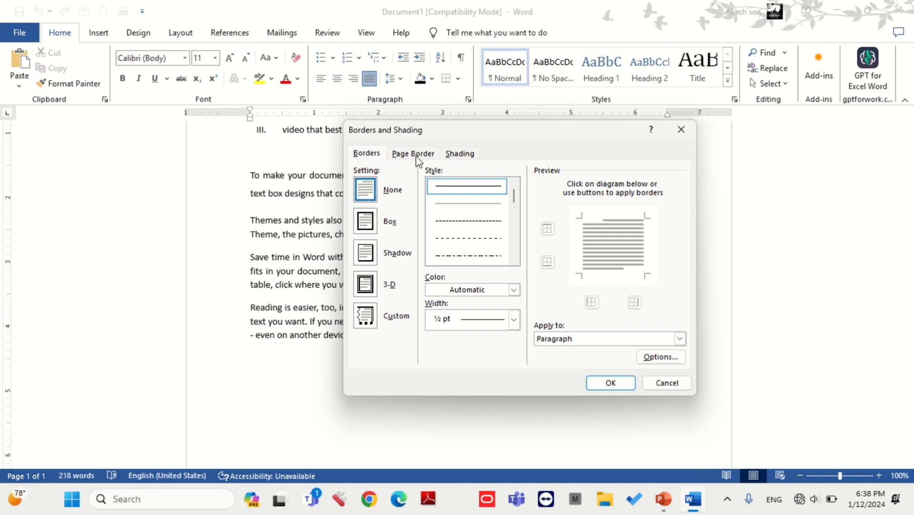
click(461, 154)
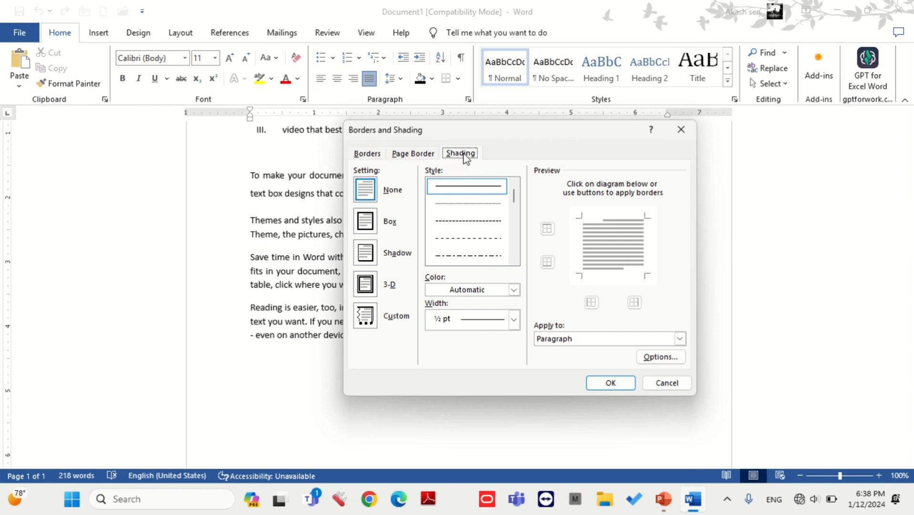
click(372, 155)
click(471, 221)
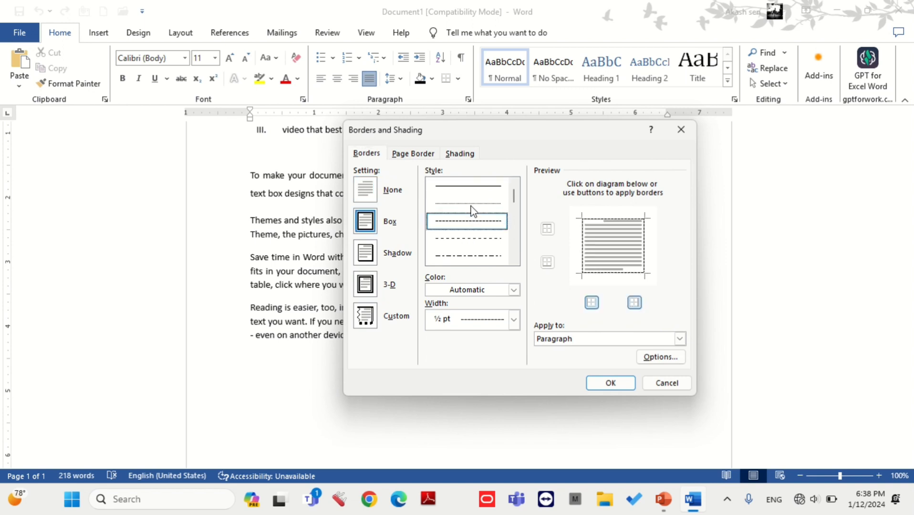
click(470, 204)
click(471, 188)
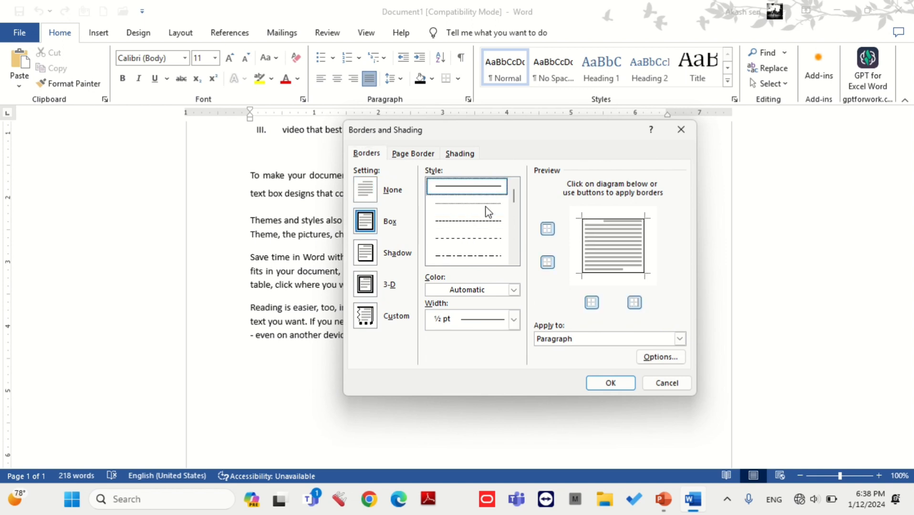
click(483, 238)
click(476, 255)
click(476, 221)
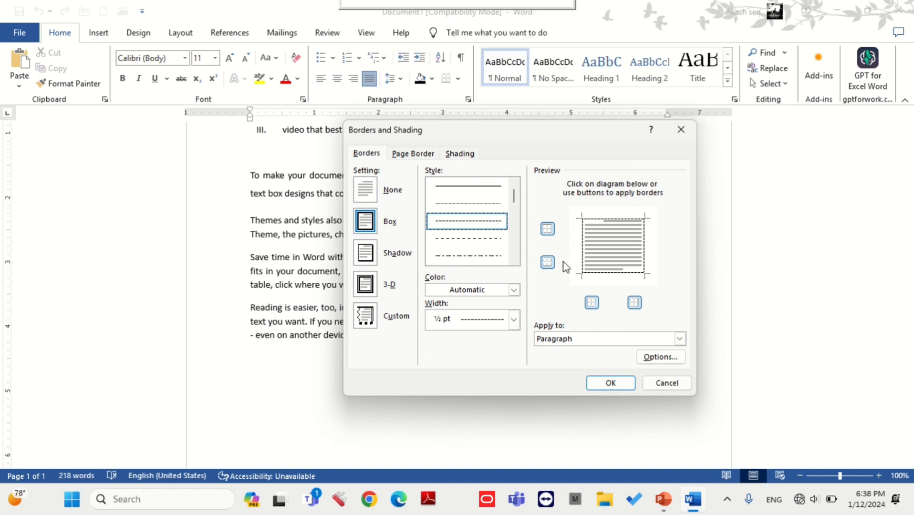
Remove the top, left and right borders in the paragraph border preview, keeping only the bottom border
click(547, 230)
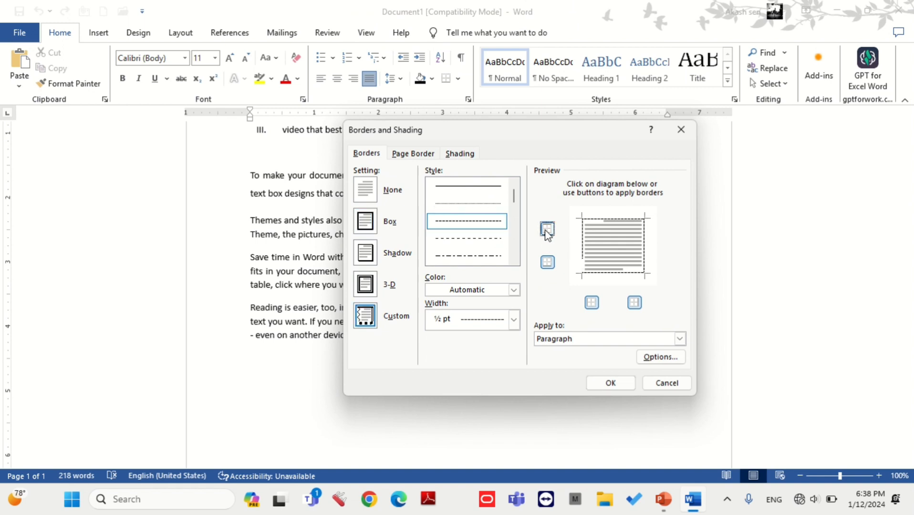
click(549, 262)
click(548, 263)
click(592, 304)
click(635, 303)
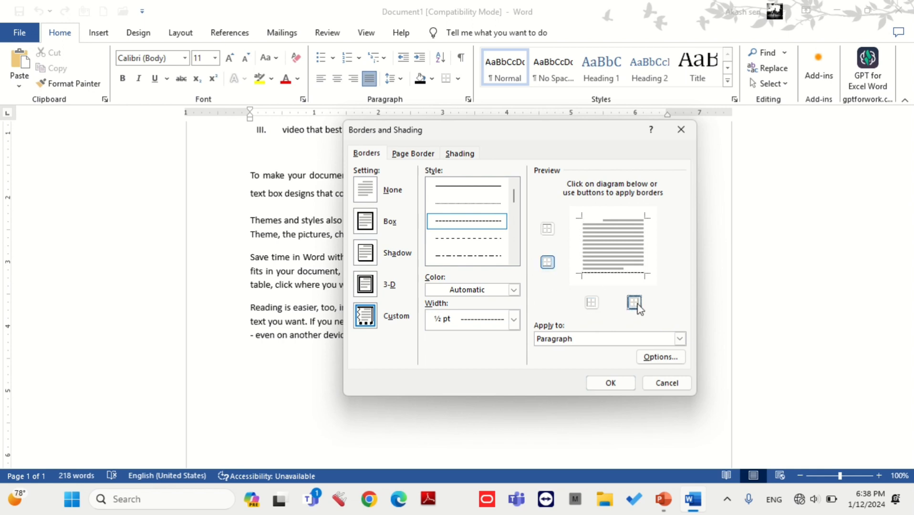
Change the paragraph's bottom border to a red triple line
mouse_move(515, 195)
mouse_down()
mouse_move(513, 231)
mouse_move(511, 209)
mouse_up()
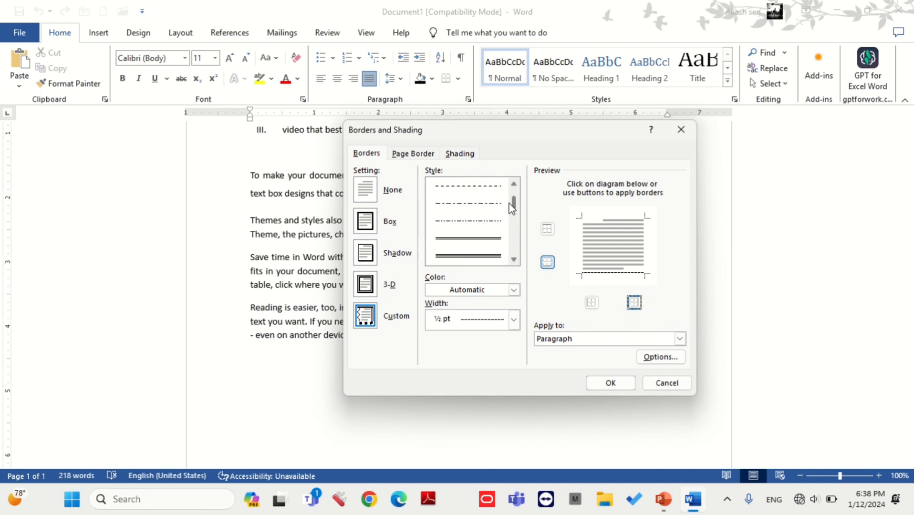
click(480, 254)
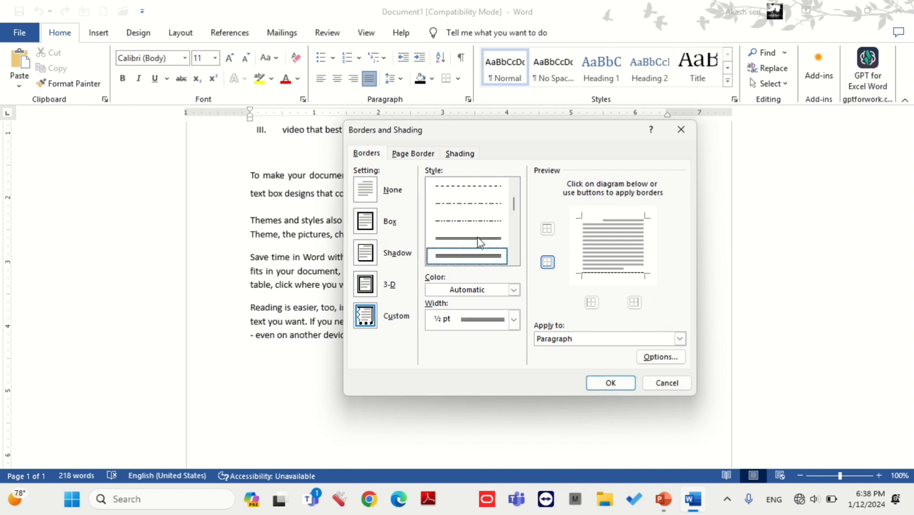
click(495, 294)
click(443, 408)
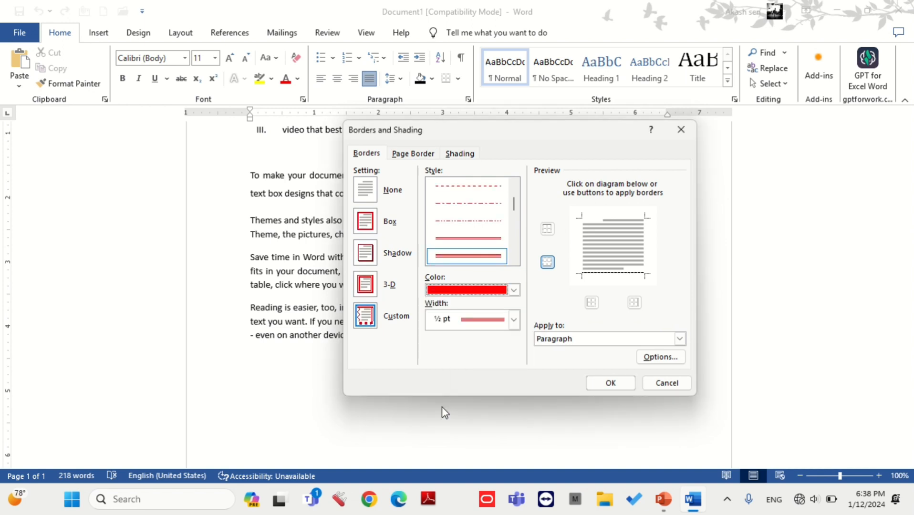
click(548, 262)
click(548, 262)
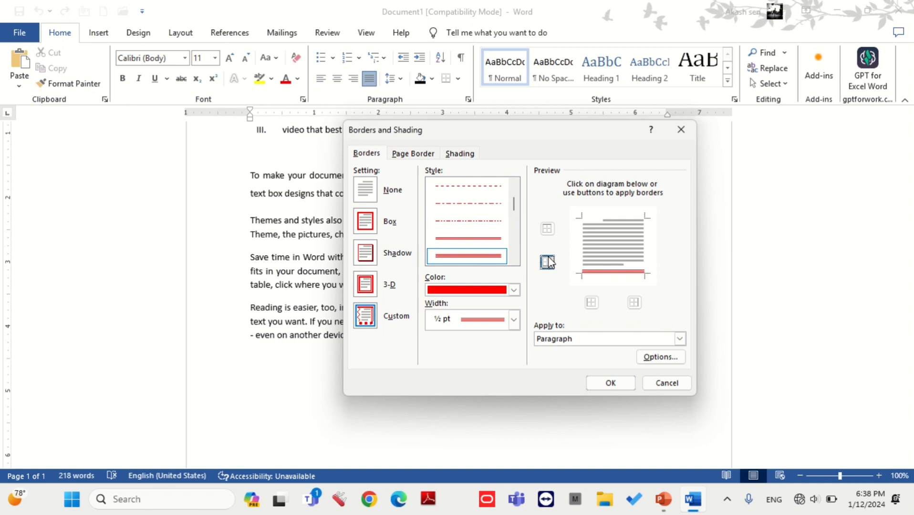
Keep the border width at ½ pt and apply the border to the paragraph
click(513, 320)
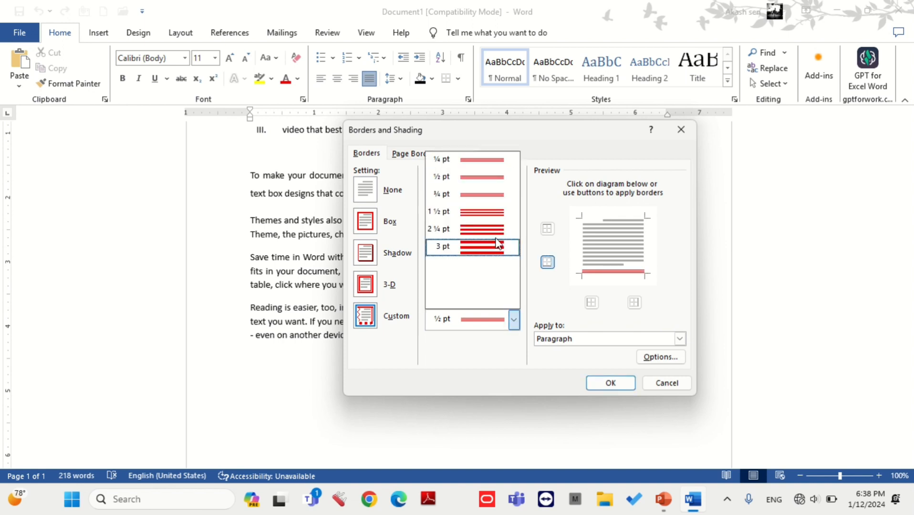
click(481, 180)
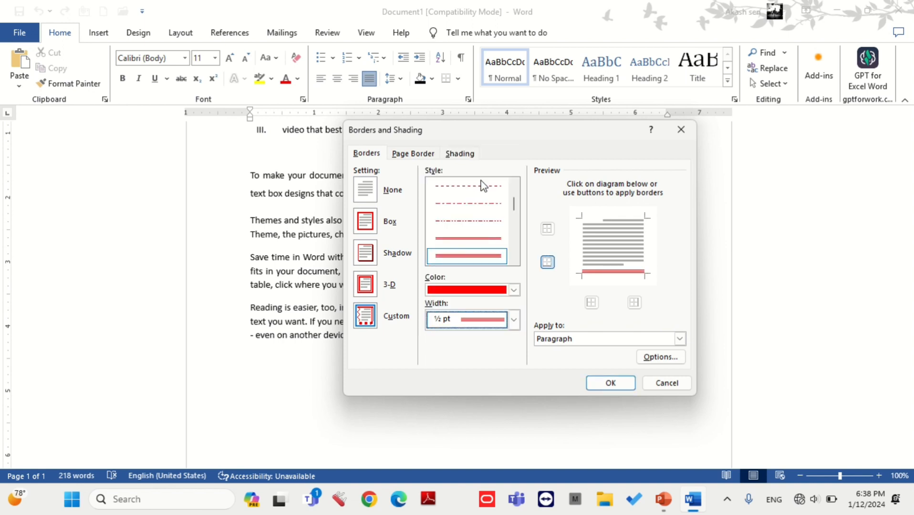
click(611, 384)
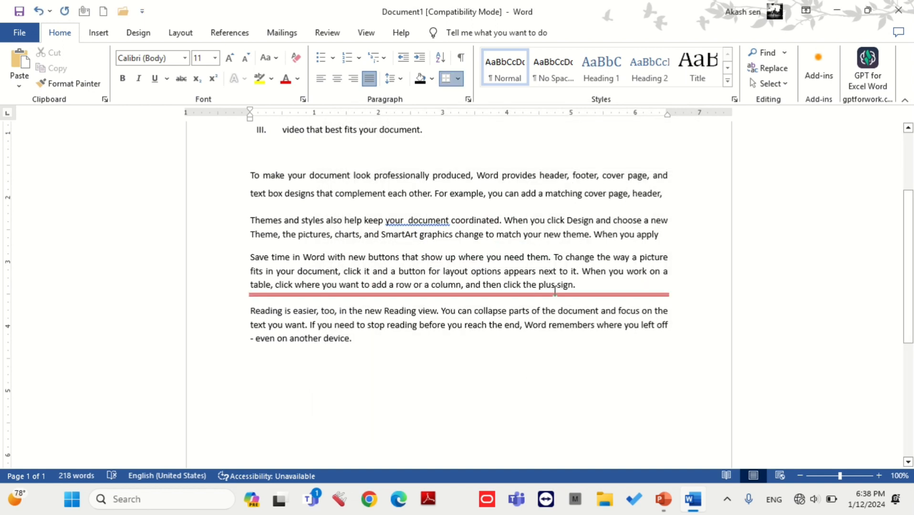
Open the page border settings and look through the available line styles, colors and widths
click(458, 80)
click(470, 342)
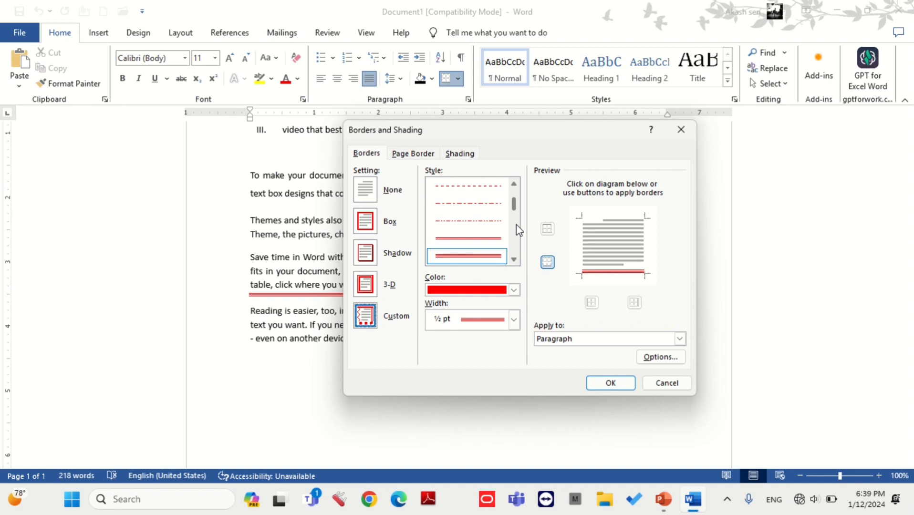
click(422, 154)
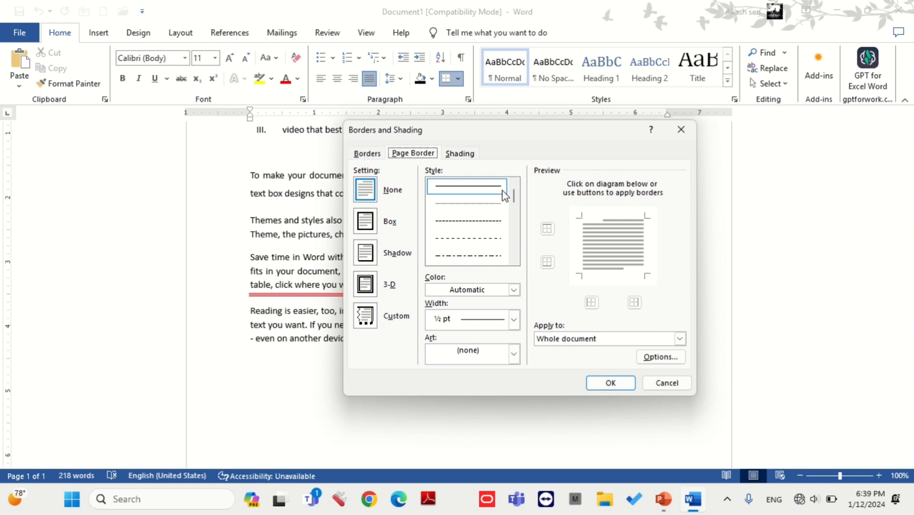
mouse_move(514, 195)
mouse_down()
mouse_move(515, 248)
mouse_move(515, 234)
mouse_up()
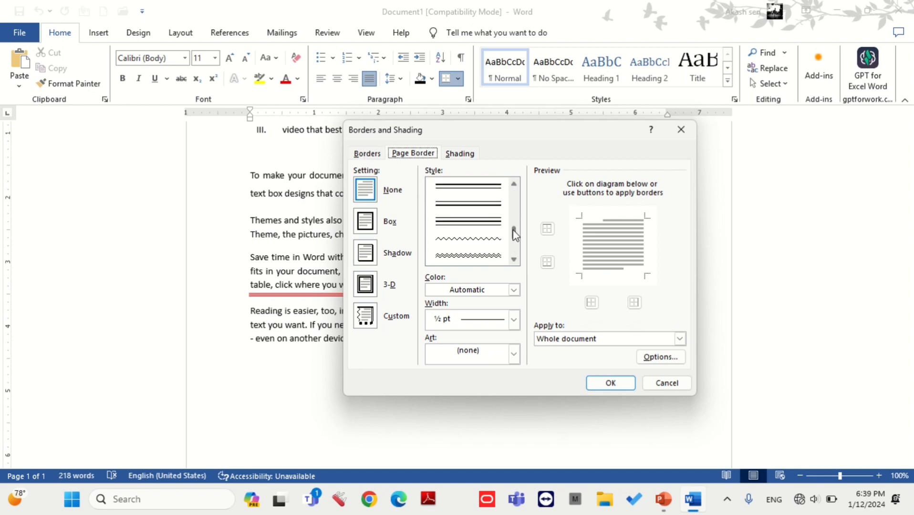
click(514, 290)
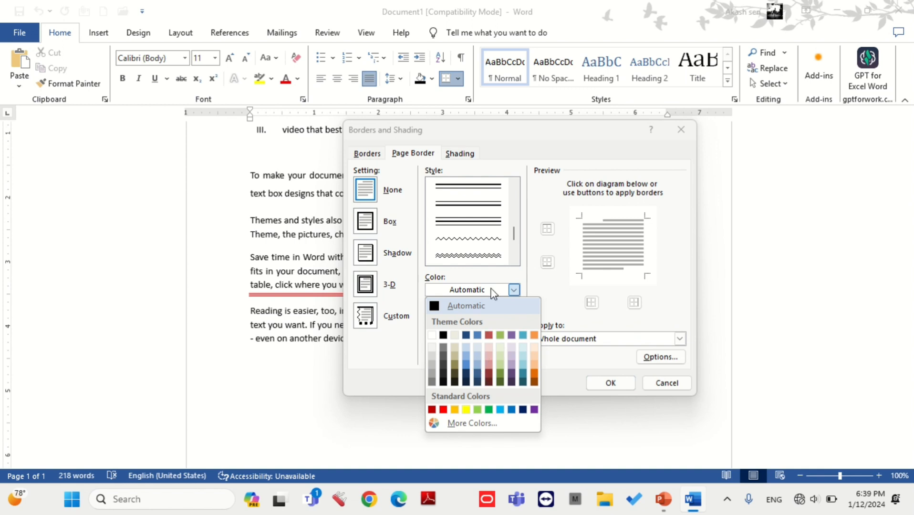
click(515, 289)
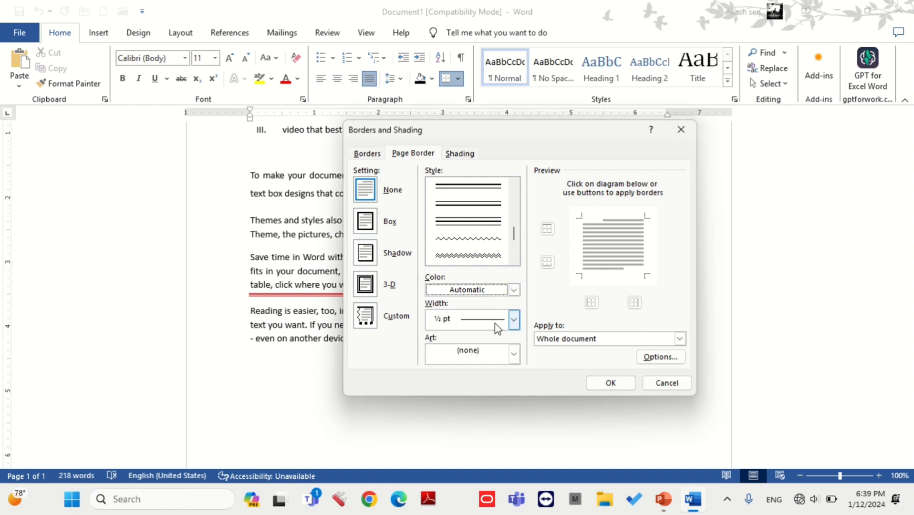
click(513, 320)
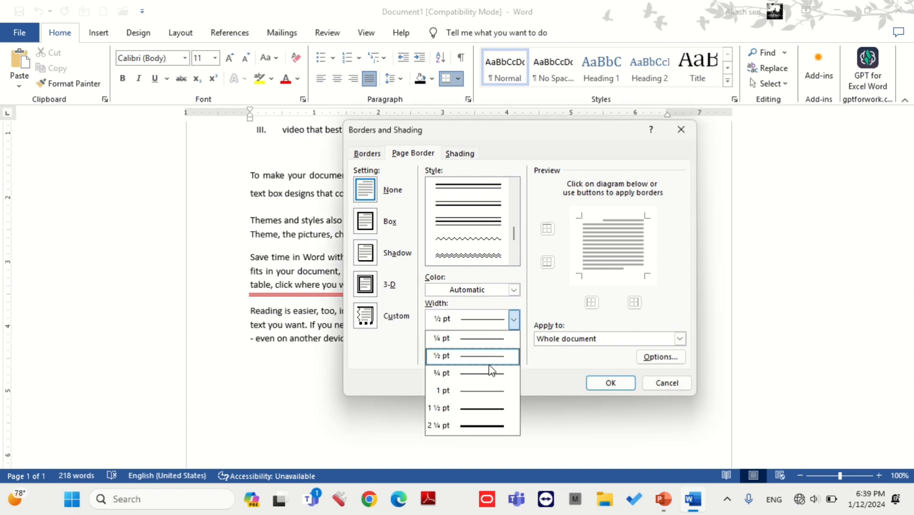
click(514, 291)
click(513, 290)
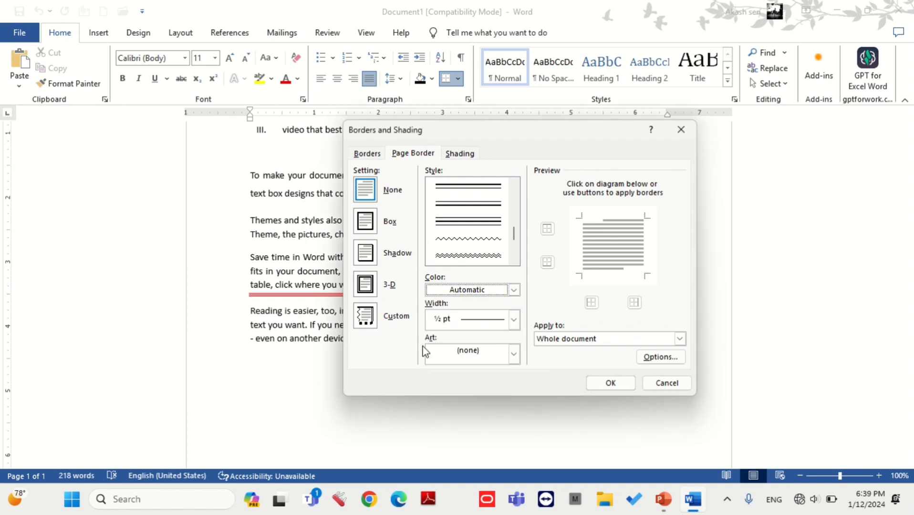
Choose the red hearts art as the page border design
click(467, 359)
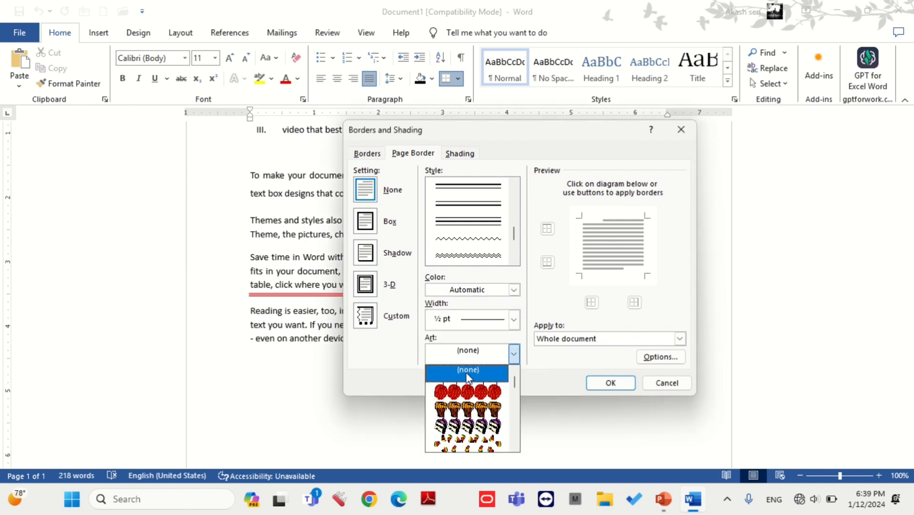
scroll(466, 430, down, 3)
scroll(465, 435, down, 5)
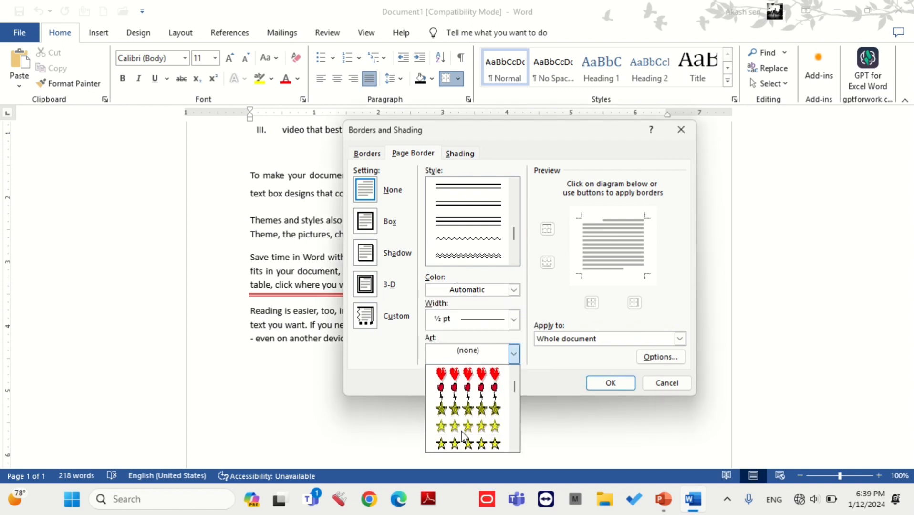
click(457, 399)
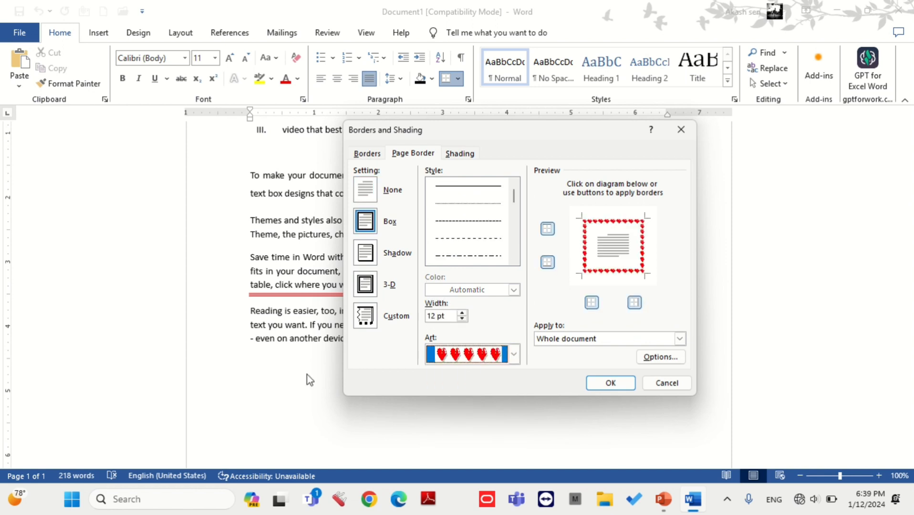
Set the heart page border's width to 29 pt and apply it to the whole document
click(462, 313)
click(463, 313)
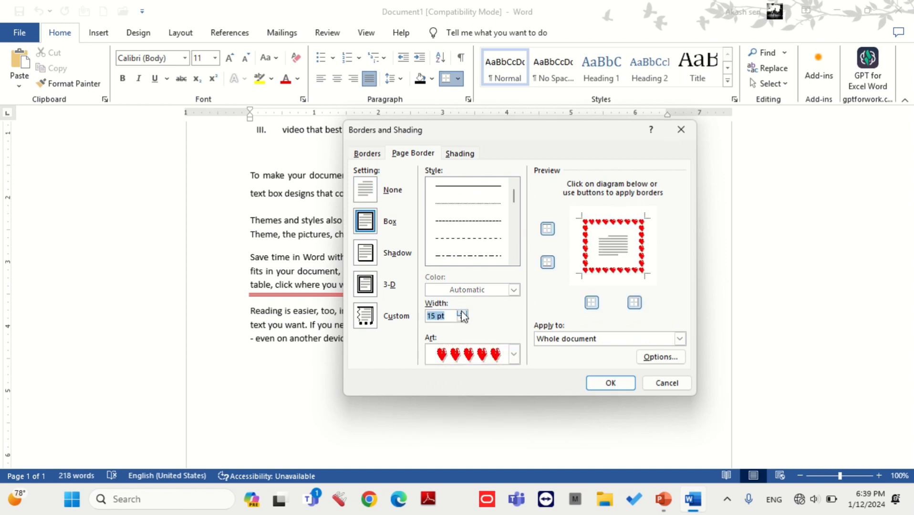
click(462, 313)
click(462, 313)
click(463, 313)
click(463, 313)
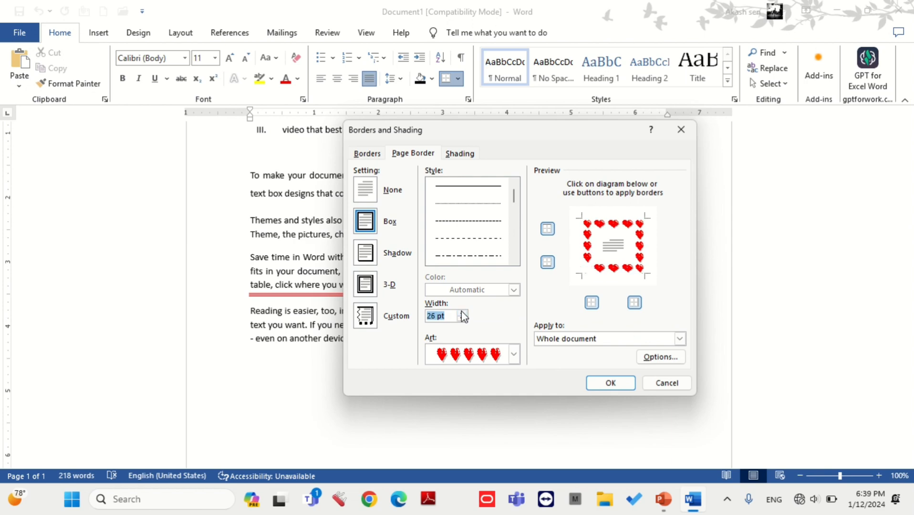
click(463, 313)
click(462, 312)
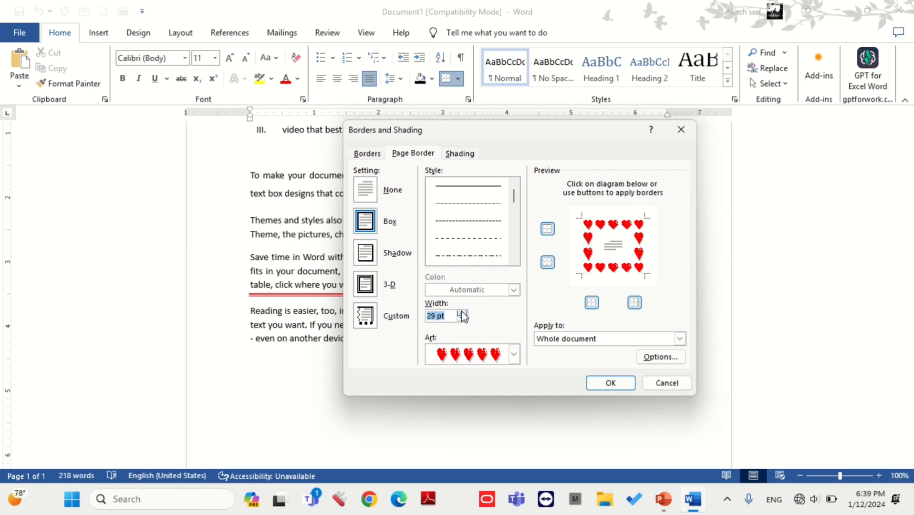
click(610, 383)
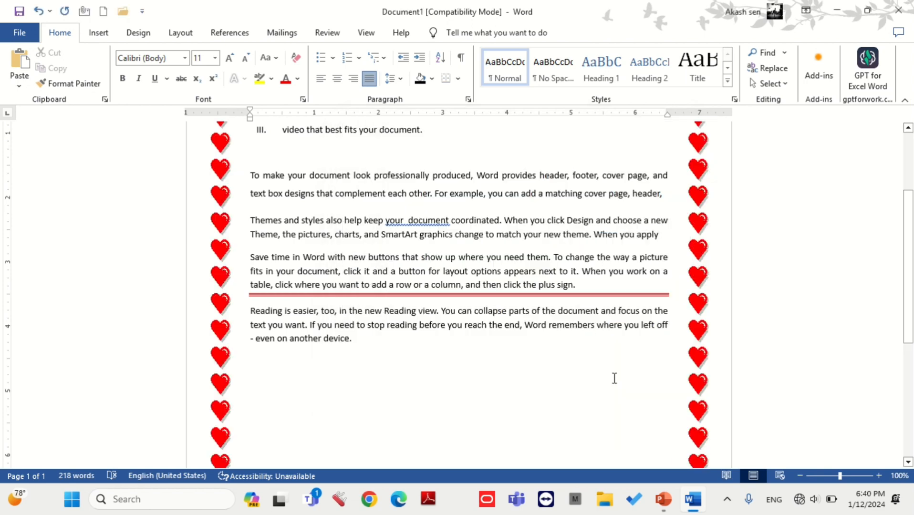
Remove the top and bottom sides of the heart page border, keeping only the left and right sides, and apply the change
click(458, 79)
click(476, 338)
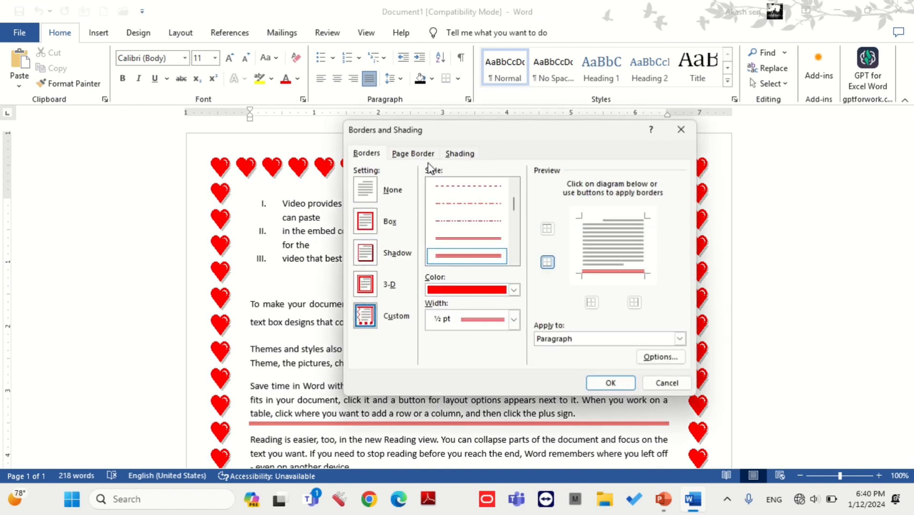
click(402, 153)
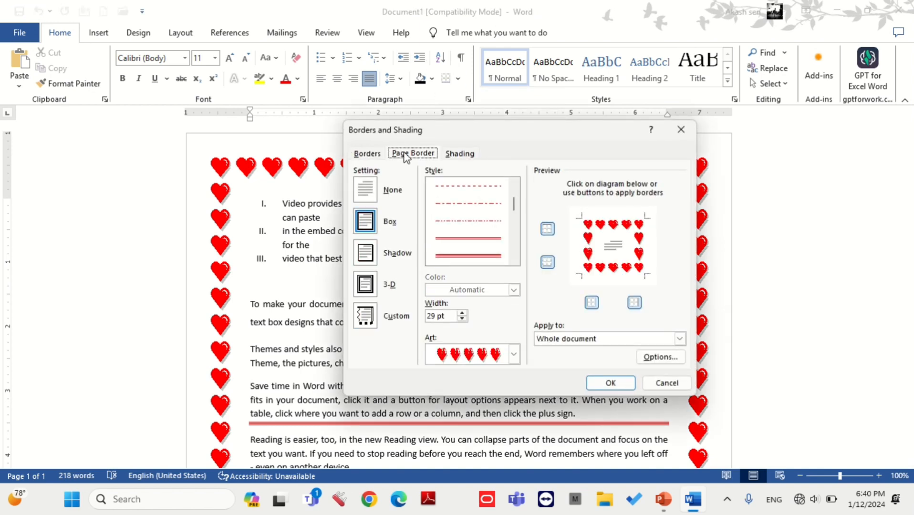
click(548, 230)
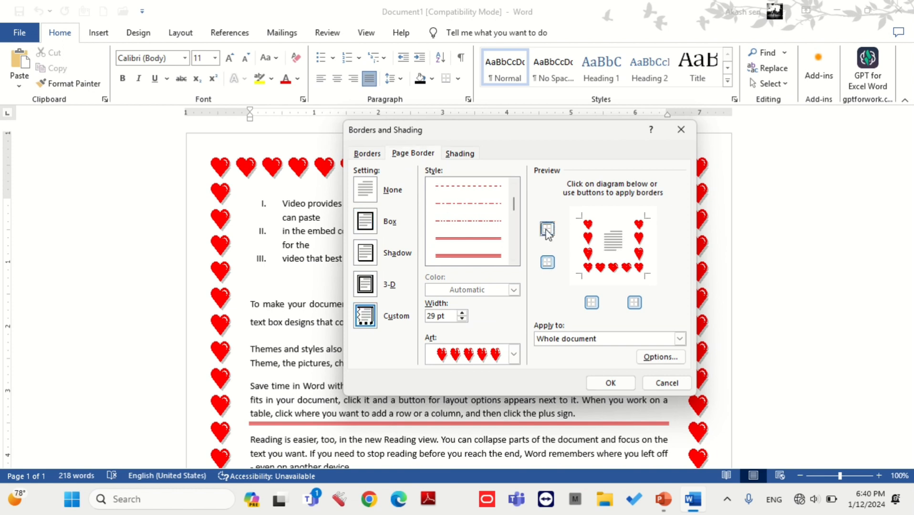
click(548, 263)
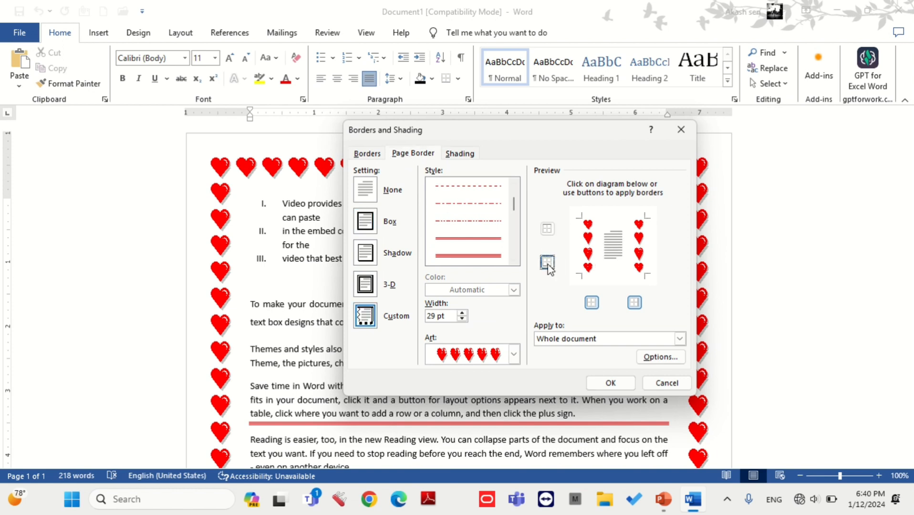
click(548, 263)
click(547, 264)
click(606, 386)
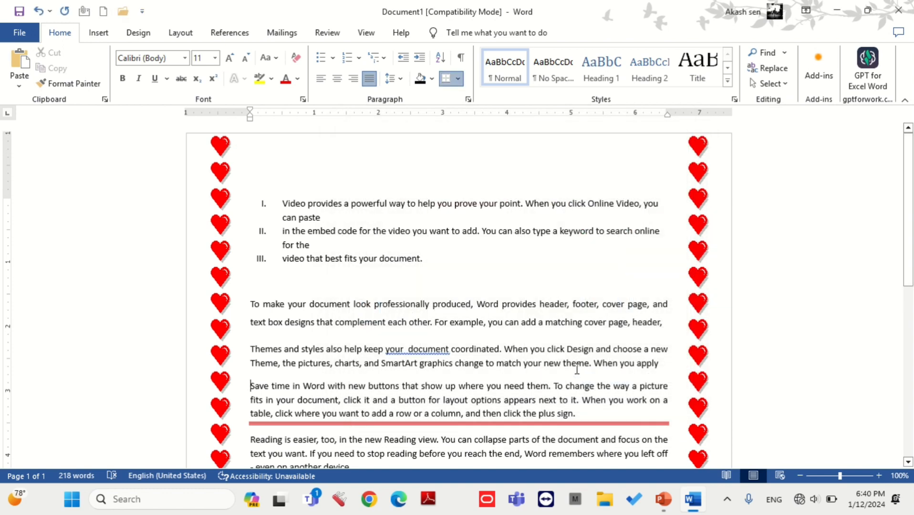
Open the shading settings for the "Save time in Word" paragraph and choose the dark blue theme color as fill
scroll(561, 347, down, 3)
scroll(554, 360, up, 3)
scroll(475, 190, down, 4)
scroll(487, 311, down, 3)
scroll(487, 312, up, 6)
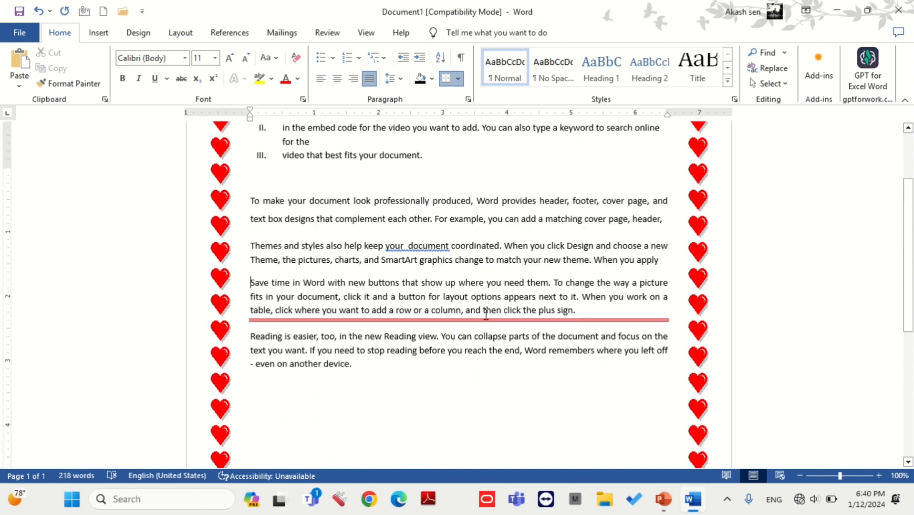
click(457, 79)
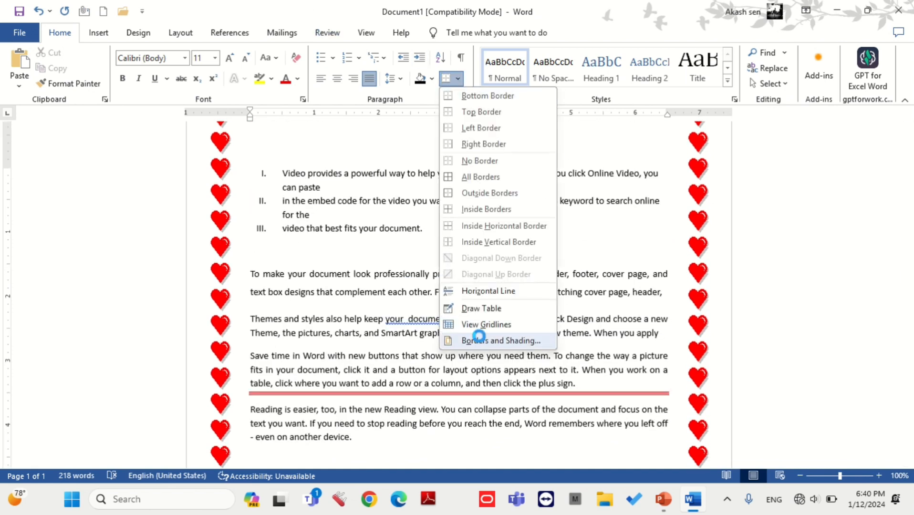
click(479, 341)
click(462, 154)
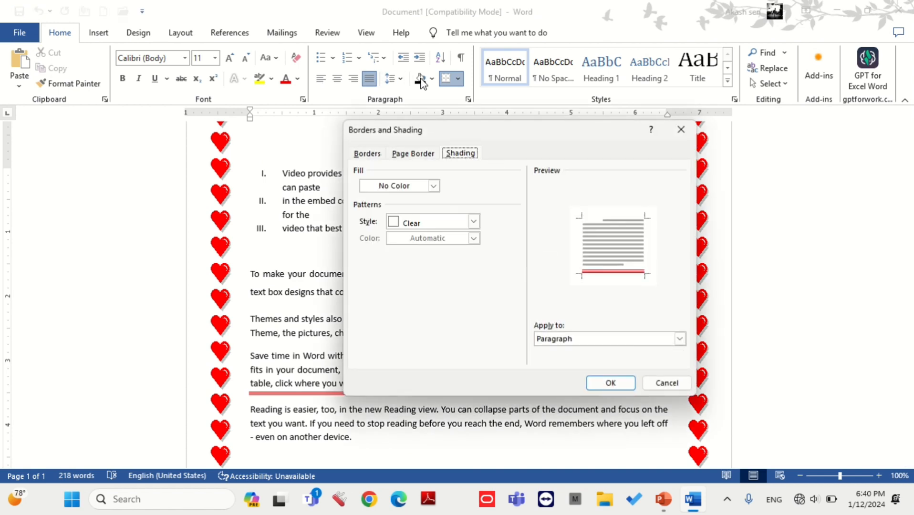
click(434, 186)
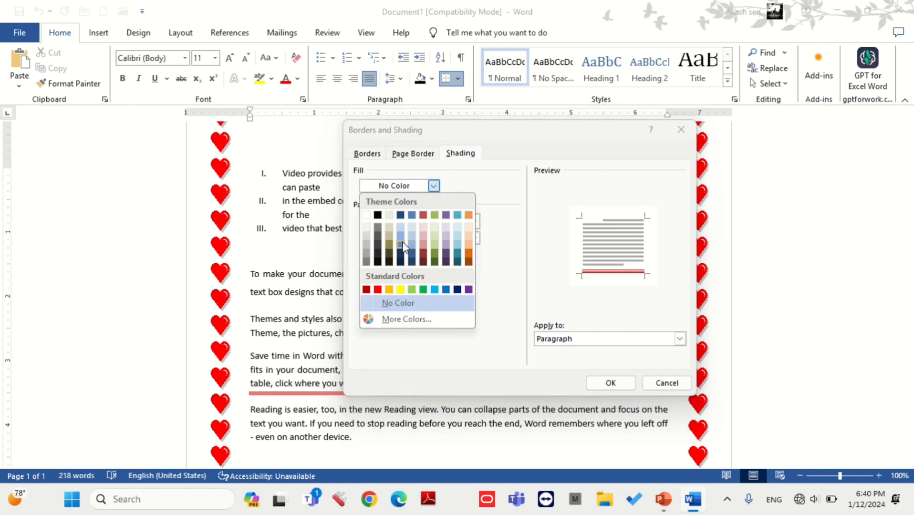
click(400, 216)
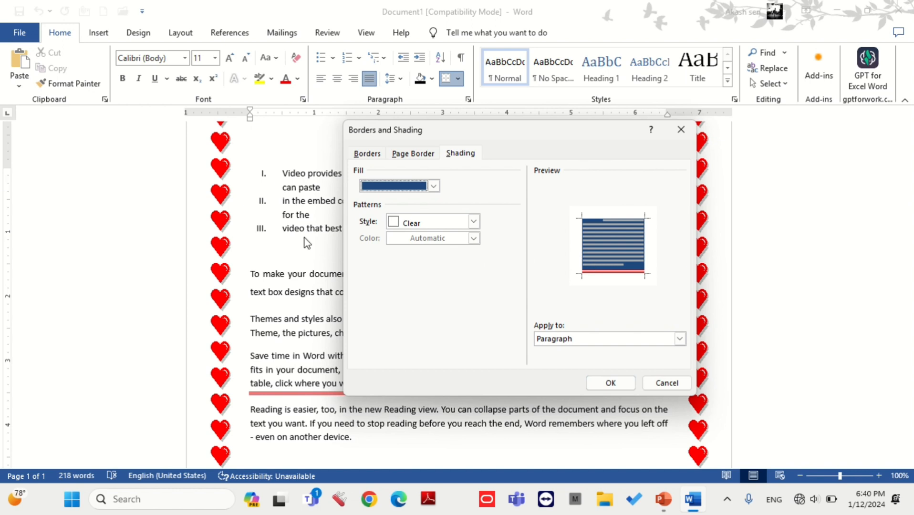
Keep the shading pattern style at Clear and apply the dark blue fill to the paragraph
click(396, 223)
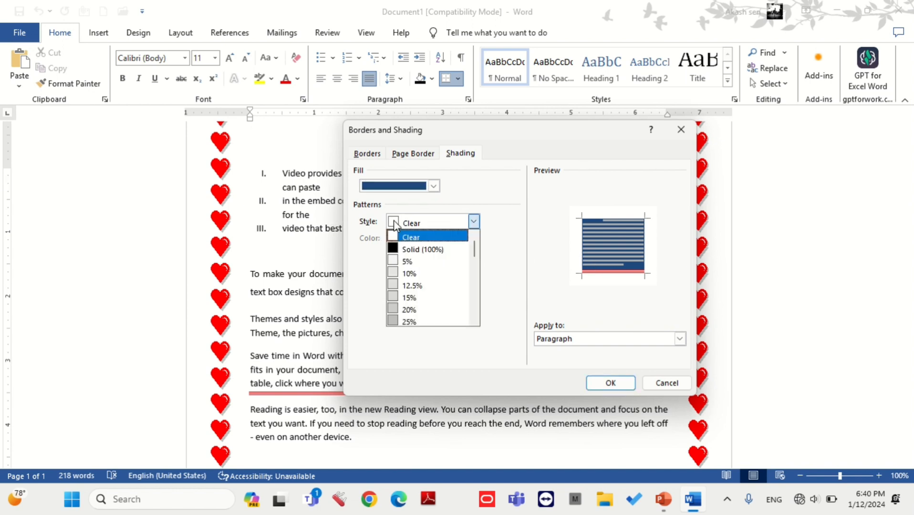
click(395, 224)
click(394, 225)
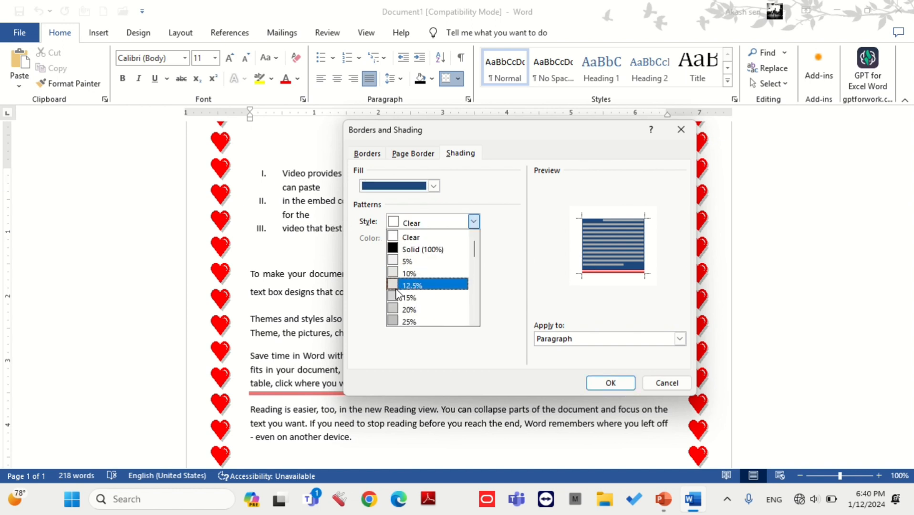
click(395, 224)
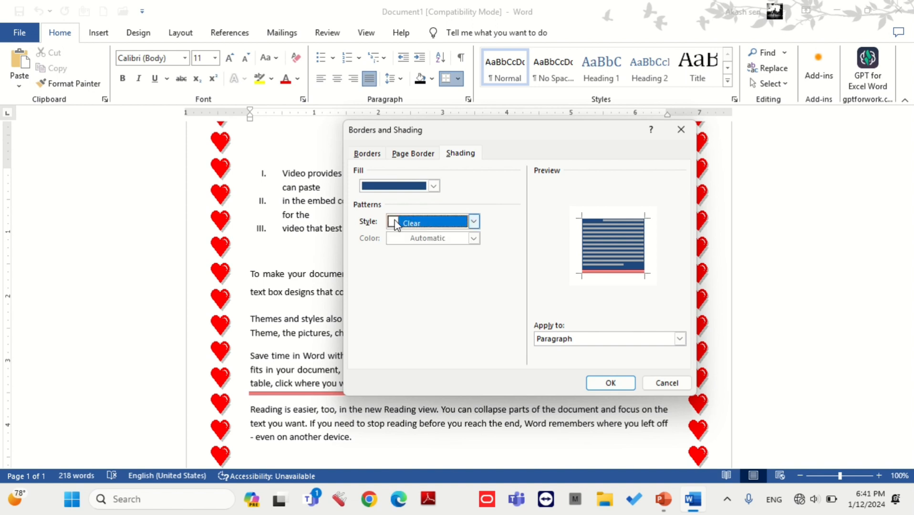
click(589, 340)
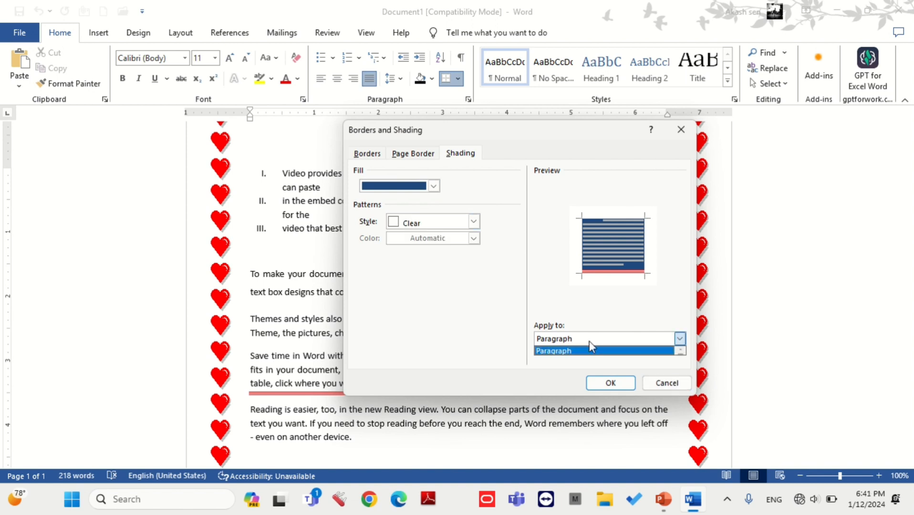
click(591, 350)
click(617, 383)
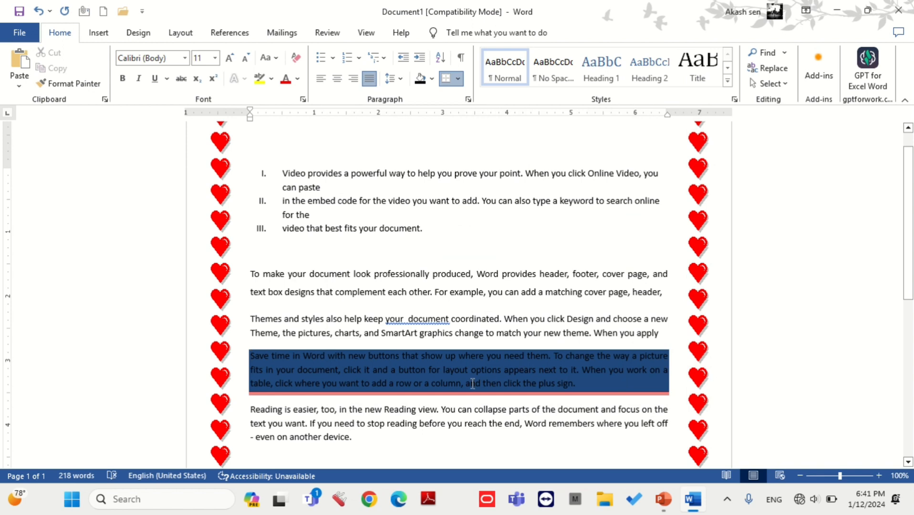